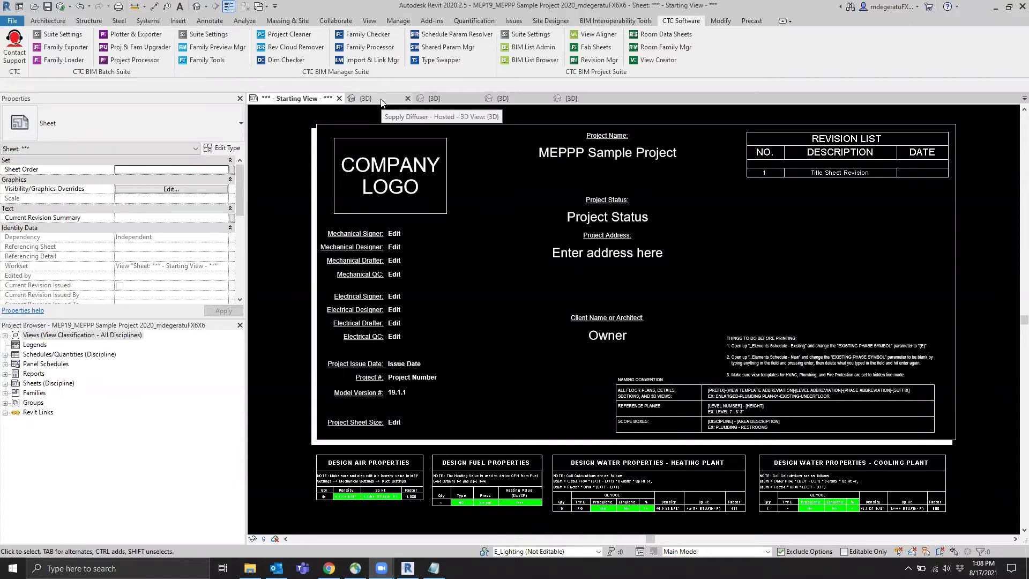
# View the open Supply Diffuser, Base Cabinet, Recessed Direct-Indirect Light and Shower Stall families one after another.
pyautogui.click(380, 100)
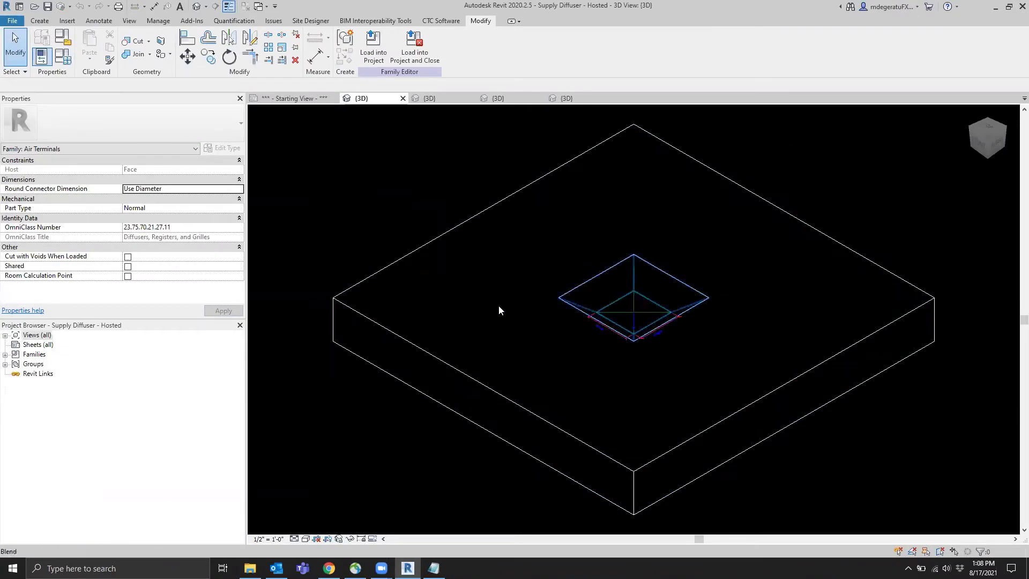
pyautogui.click(429, 98)
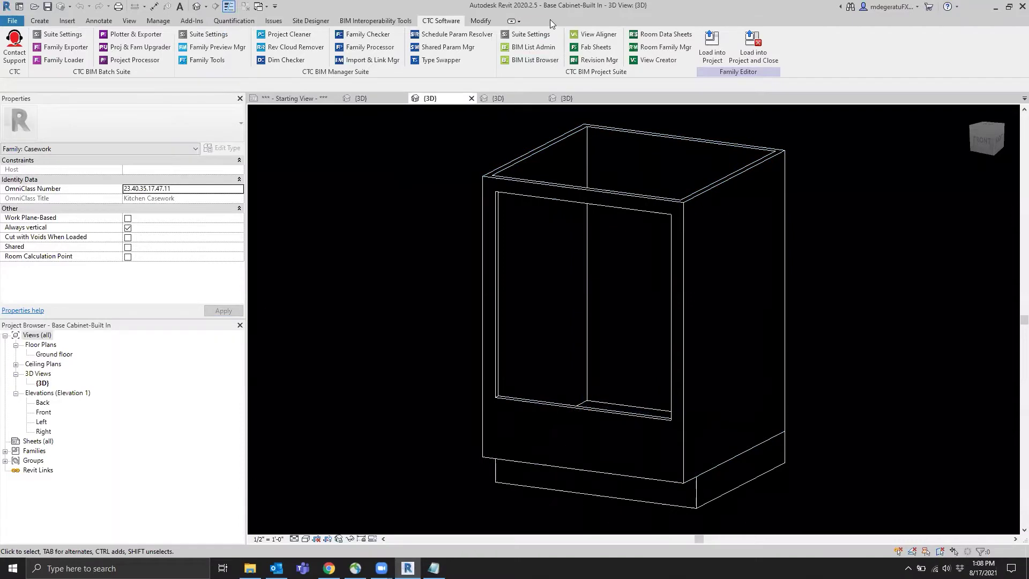
pyautogui.click(495, 99)
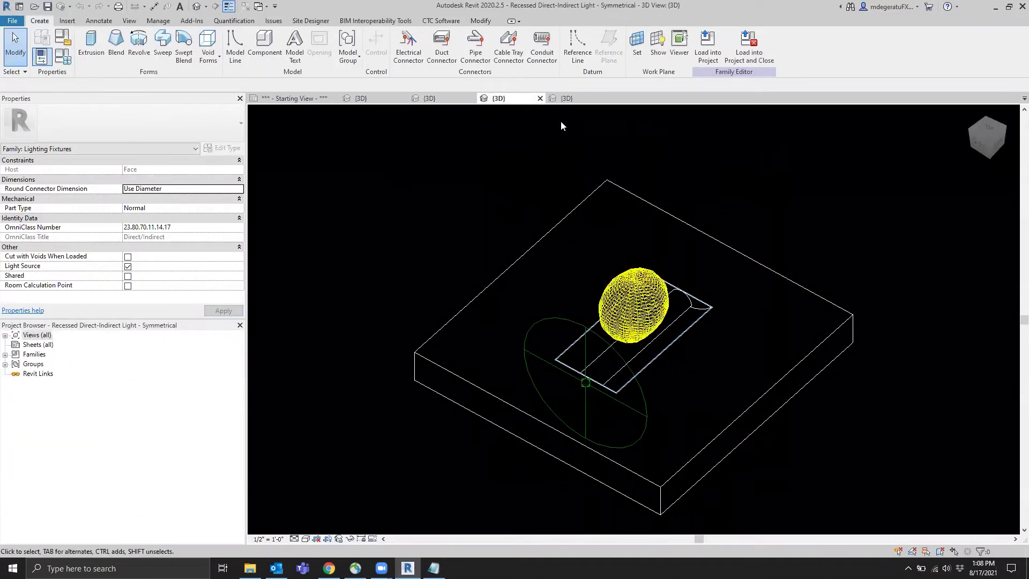
pyautogui.click(572, 99)
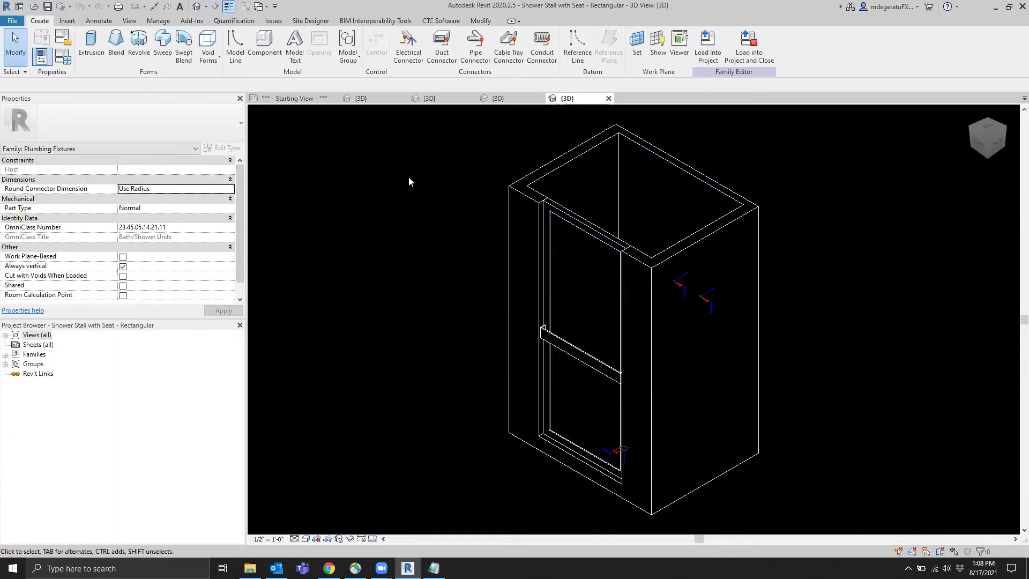
# Return to the Supply Diffuser - Hosted family and launch Family Checker from the CTC BIM Manager Suite.
pyautogui.click(370, 99)
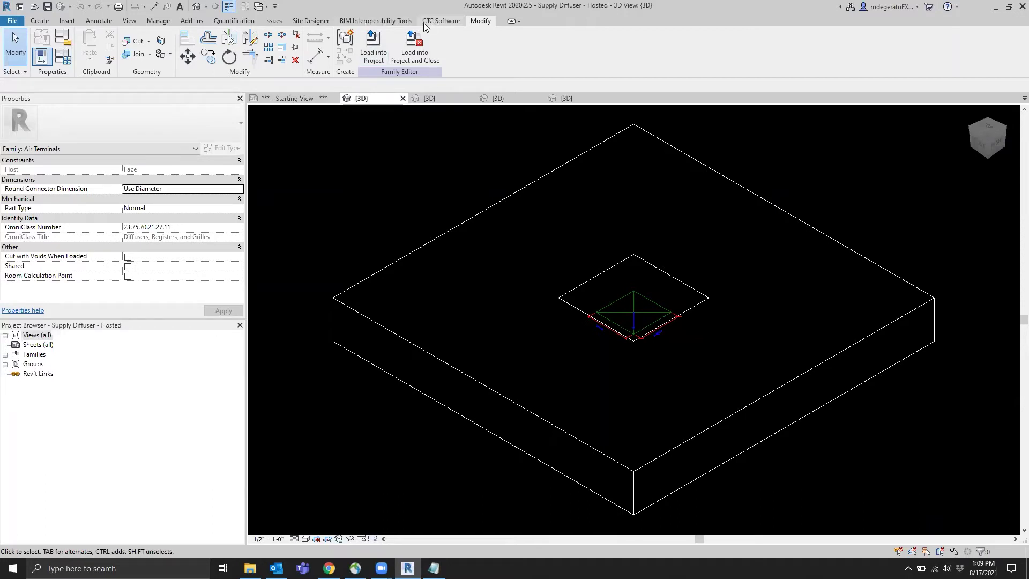
pyautogui.click(449, 22)
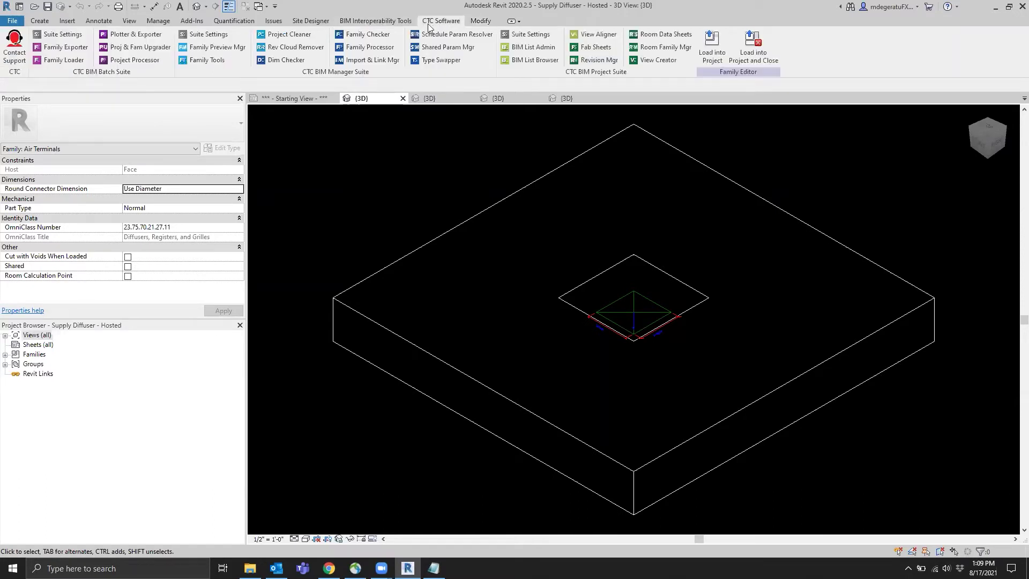
pyautogui.click(308, 99)
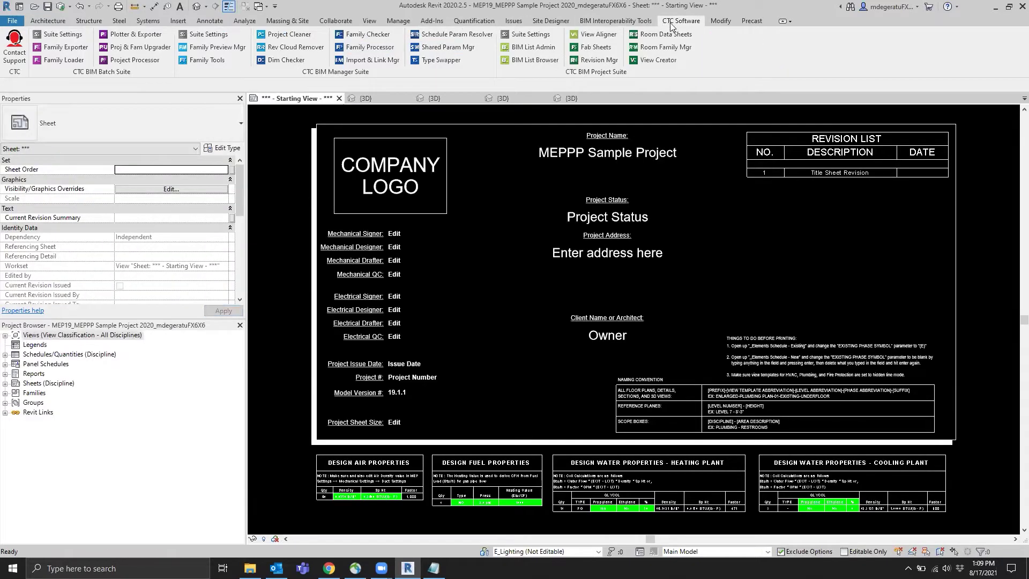
pyautogui.click(369, 99)
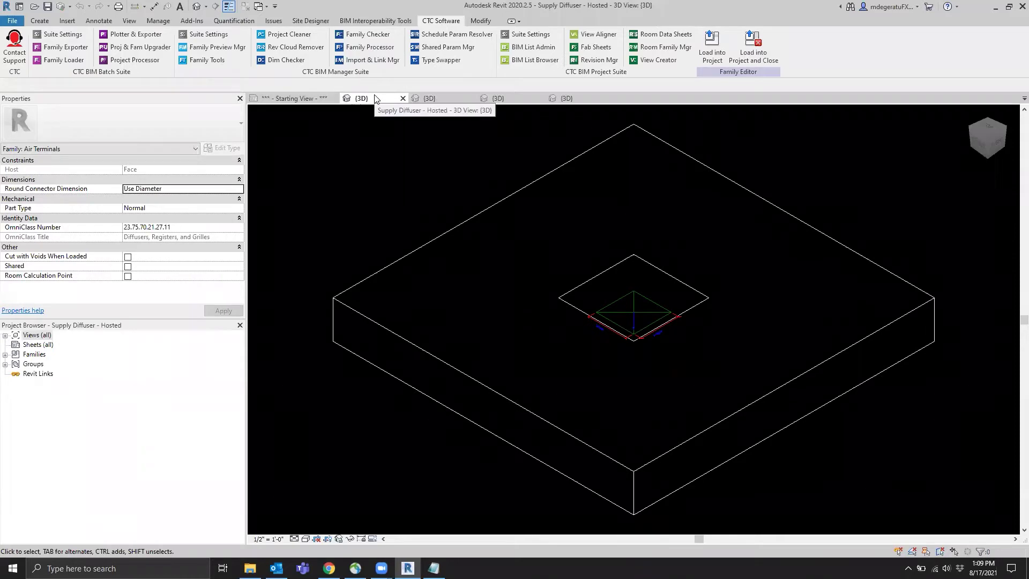
pyautogui.click(369, 36)
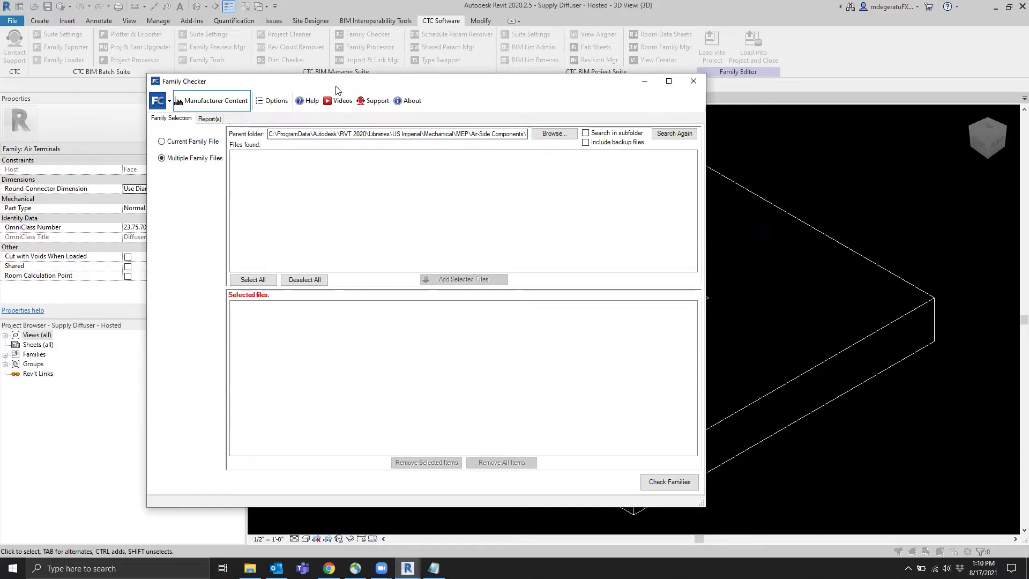
pyautogui.moveTo(334, 86); pyautogui.dragTo(348, 106)
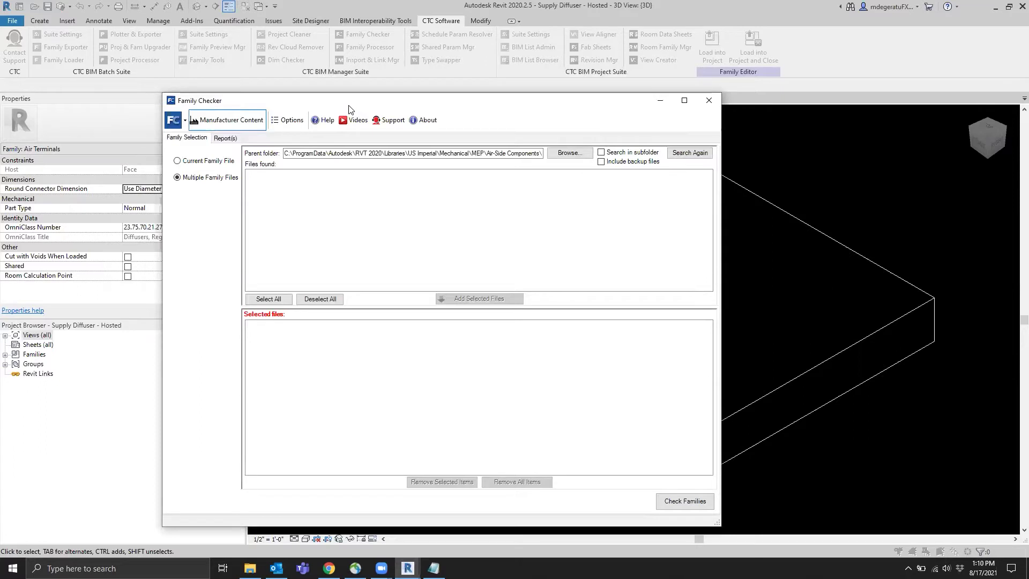
pyautogui.moveTo(349, 105); pyautogui.dragTo(360, 95)
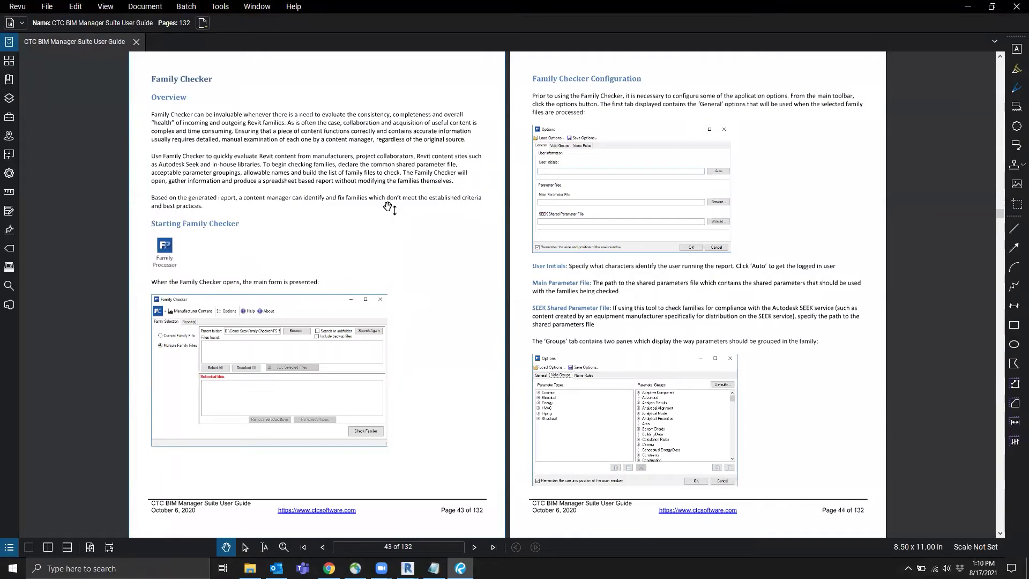
# Look through the Family Checker pages of the CTC BIM Manager Suite User Guide in Revu.
pyautogui.scroll(5, 375, 208)
pyautogui.moveTo(999, 209); pyautogui.dragTo(997, 60)
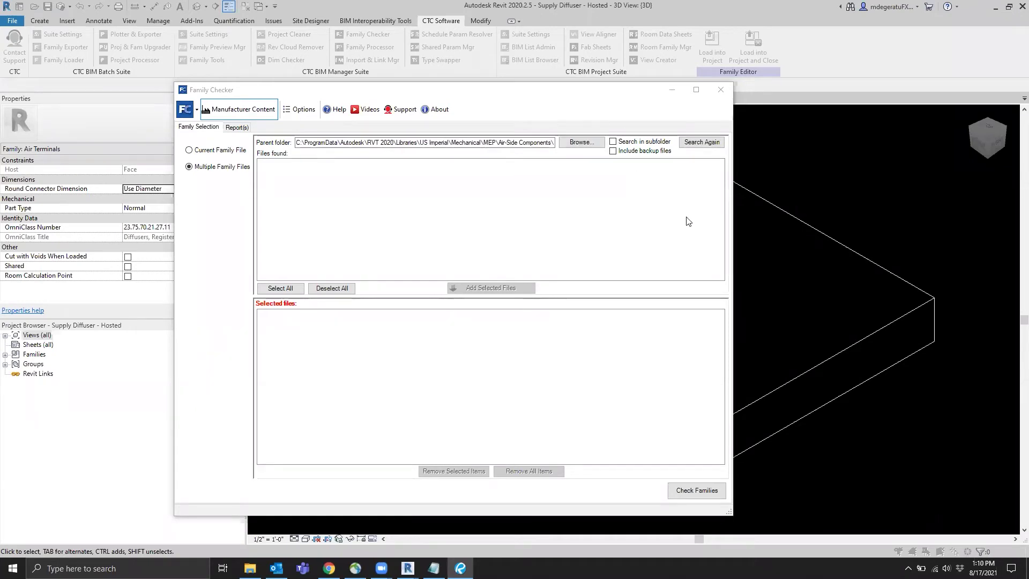
# Set Family Checker to the current family file and run the check on the supply diffuser.
pyautogui.click(696, 90)
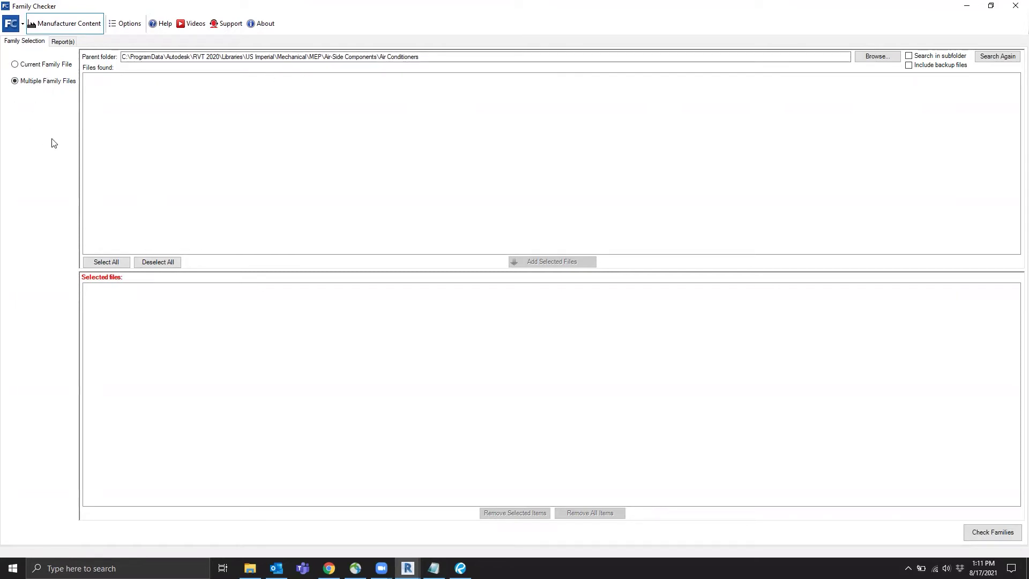
pyautogui.click(41, 67)
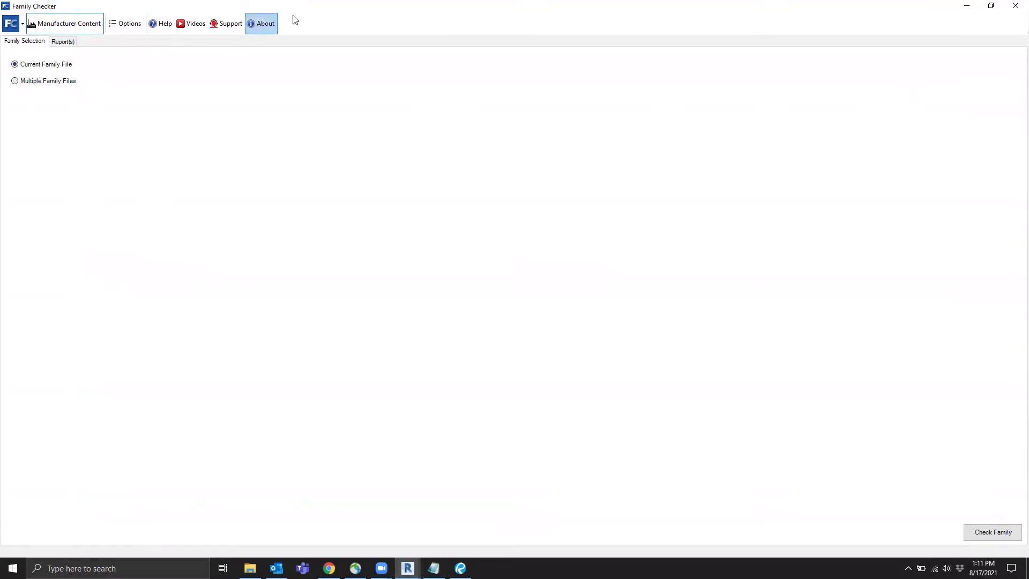
pyautogui.doubleClick(307, 8)
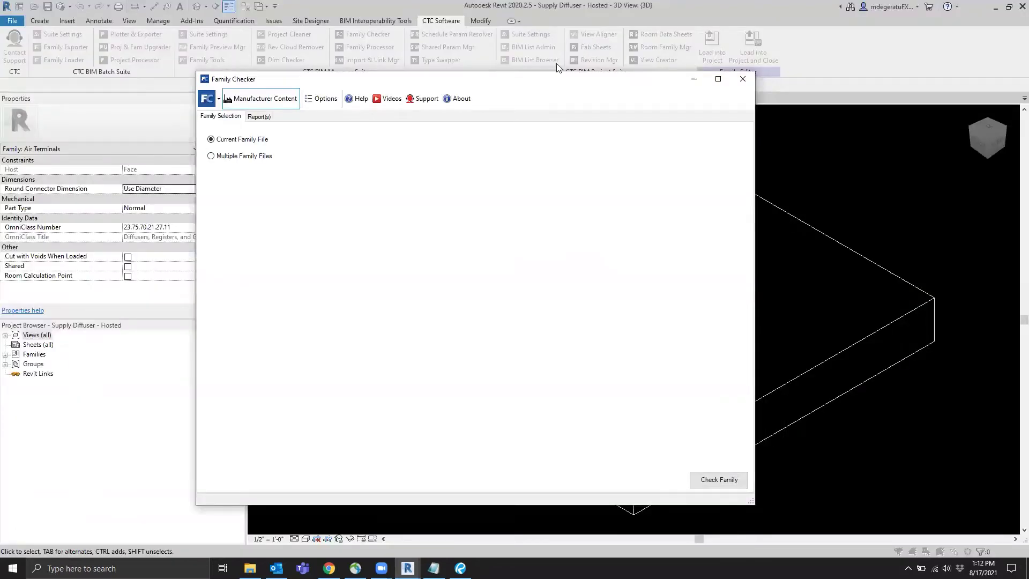
pyautogui.moveTo(557, 78); pyautogui.dragTo(571, 61)
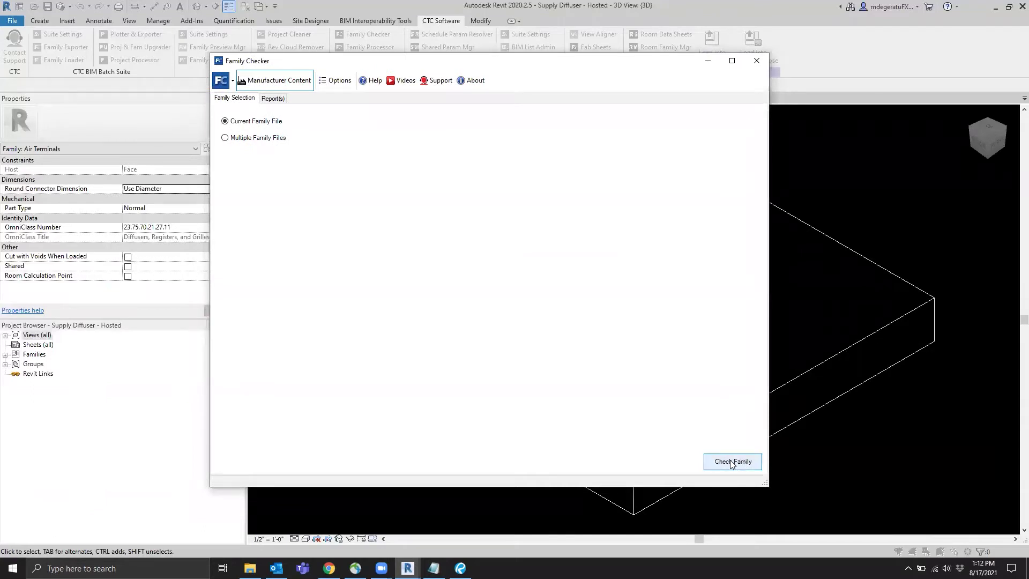
pyautogui.click(732, 461)
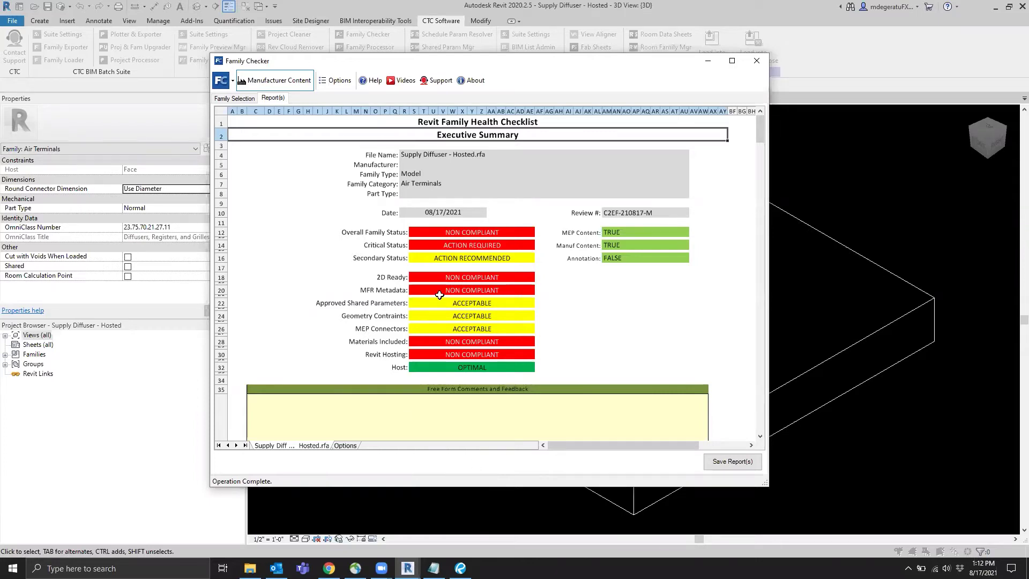
# Enlarge the report window and examine the executive summary, free-form comments area and explanatory notes.
pyautogui.click(732, 61)
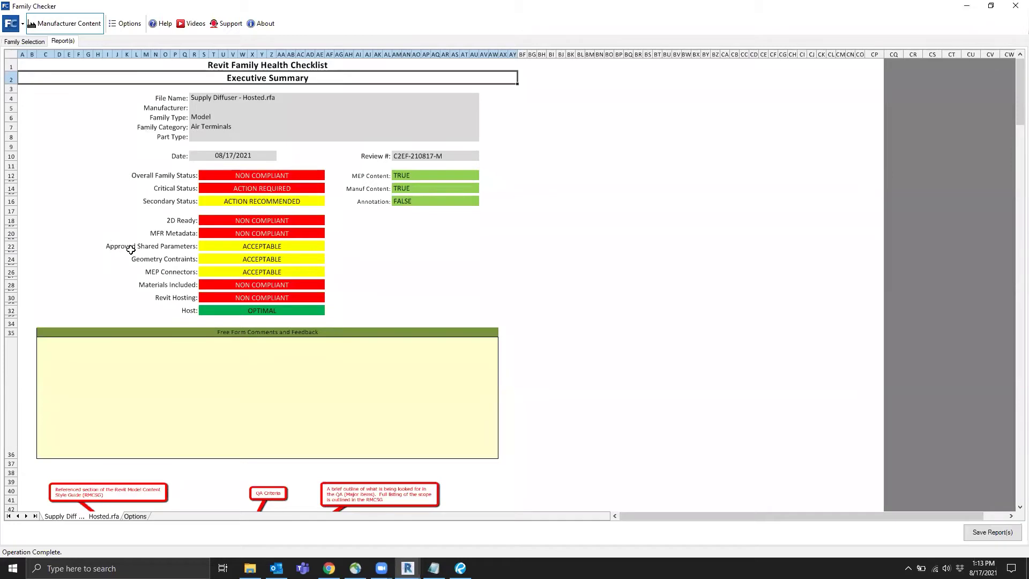
pyautogui.scroll(-5, 189, 236)
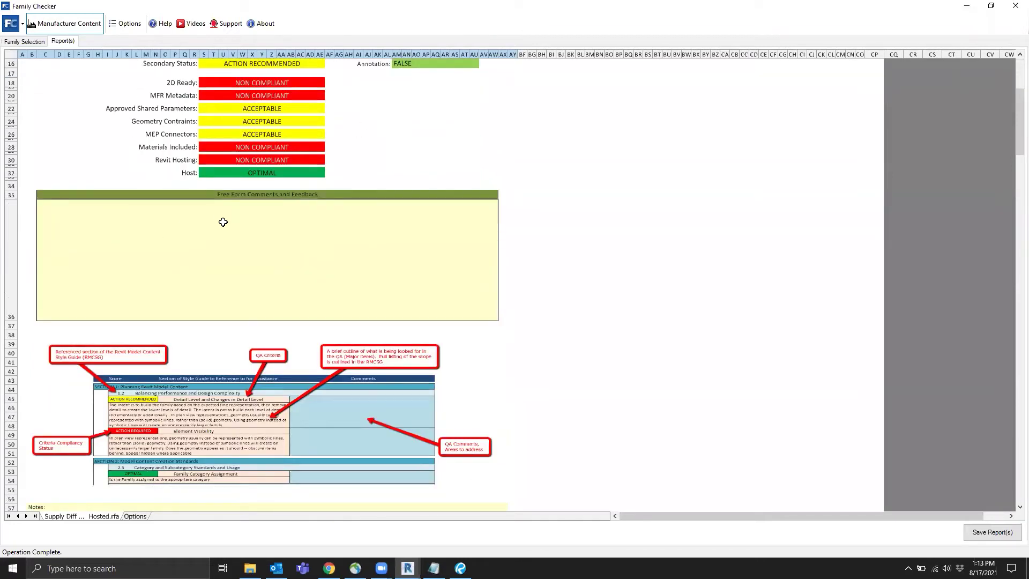
pyautogui.click(223, 221)
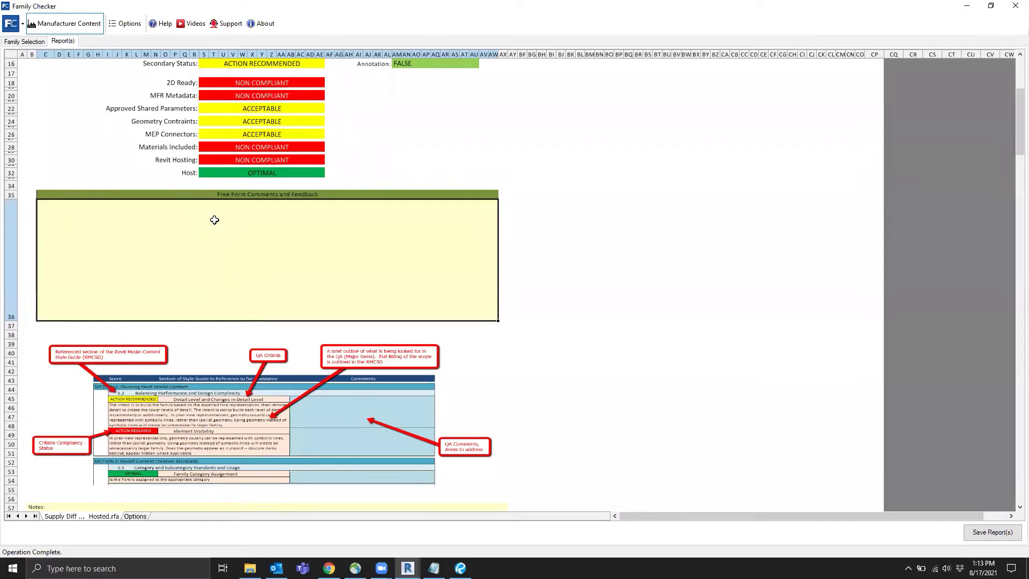
pyautogui.scroll(-6, 214, 220)
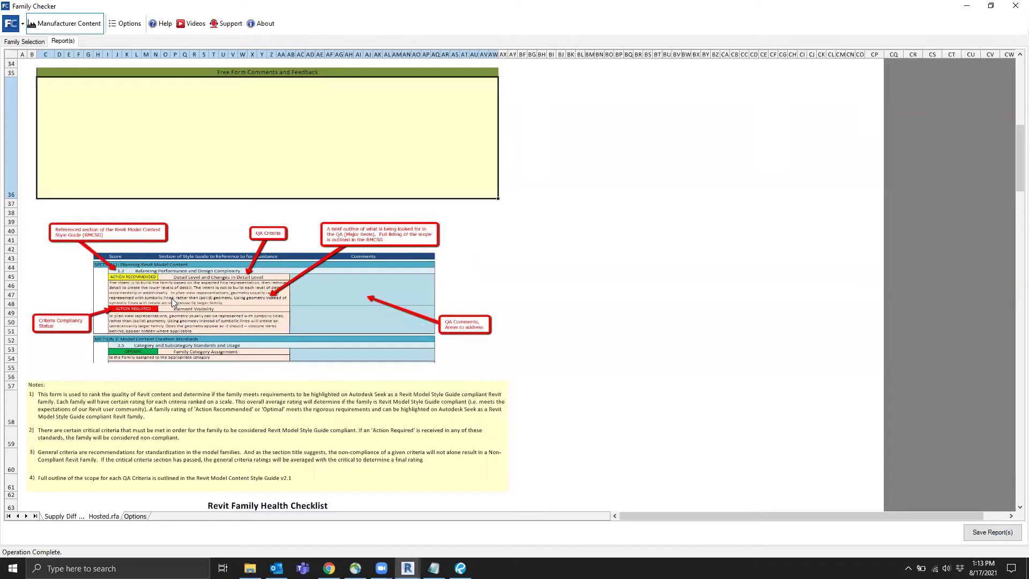
pyautogui.scroll(-7, 170, 304)
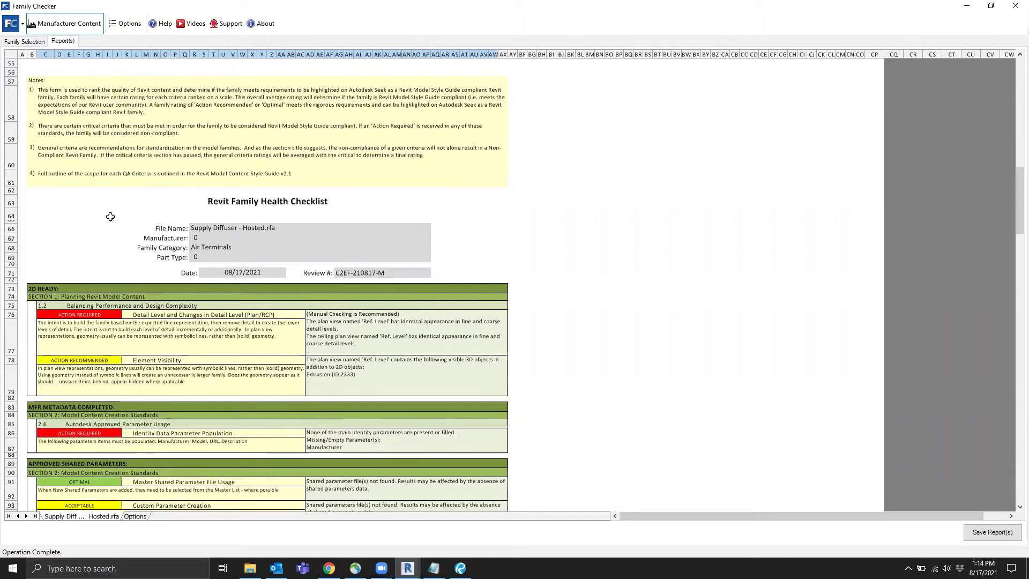
# Examine the health checklist's 2D readiness, manufacturer metadata, shared parameter and geometry constraint sections with their comments.
pyautogui.scroll(-2, 99, 216)
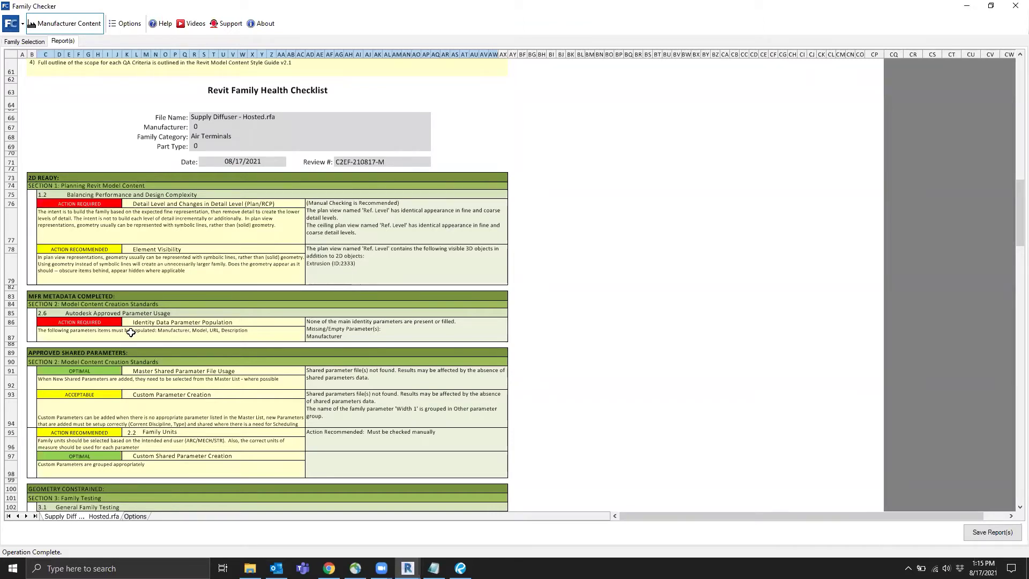
pyautogui.scroll(-2, 78, 289)
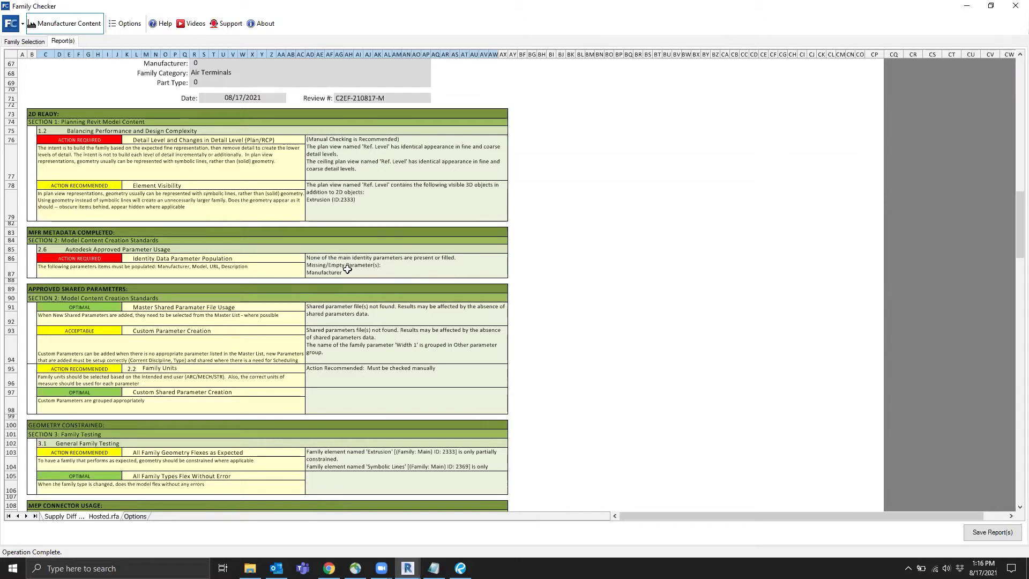
pyautogui.click(311, 275)
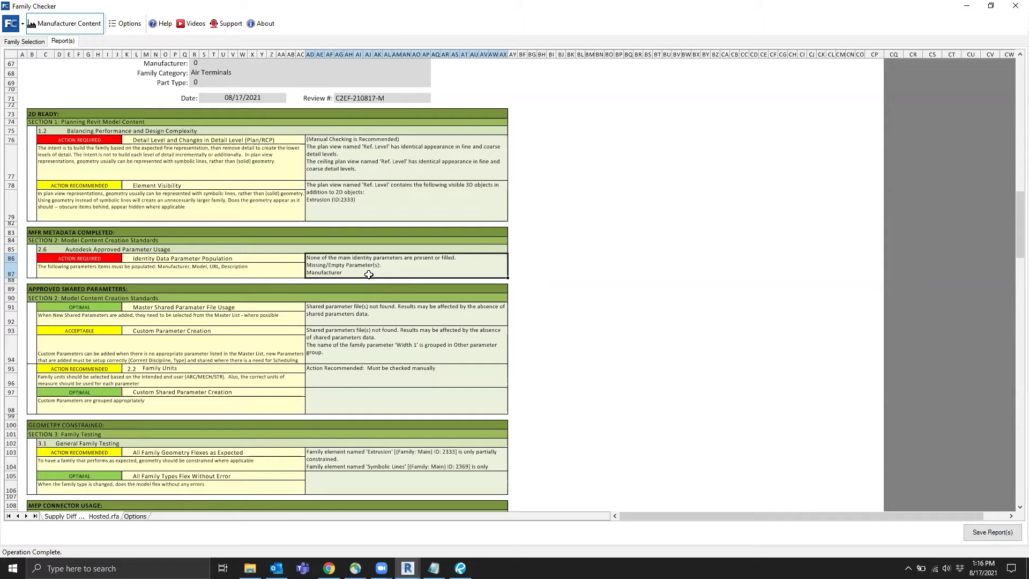
pyautogui.scroll(-2, 137, 311)
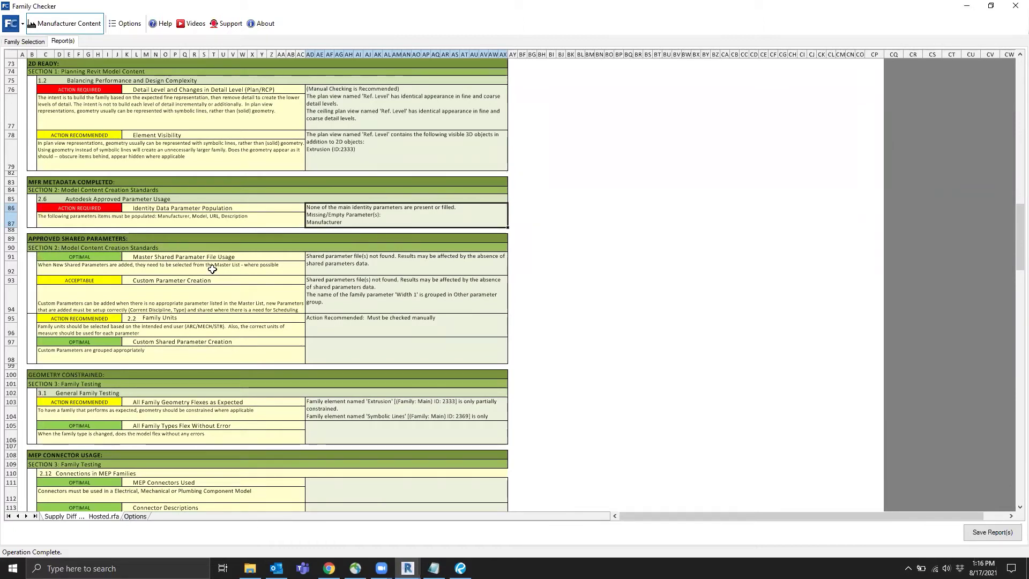
pyautogui.scroll(-3, 214, 272)
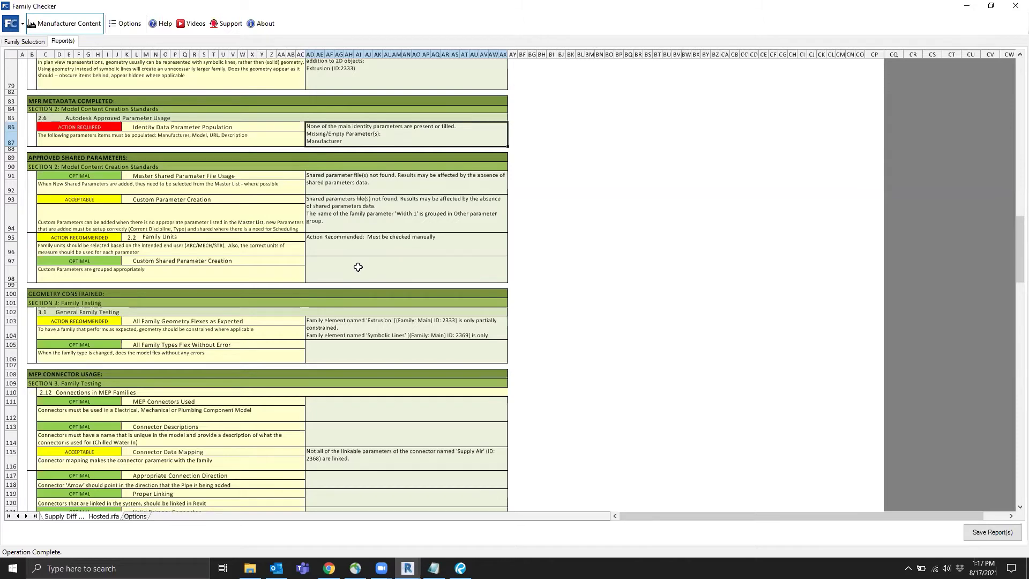
pyautogui.scroll(-2, 381, 252)
pyautogui.scroll(-2, 394, 255)
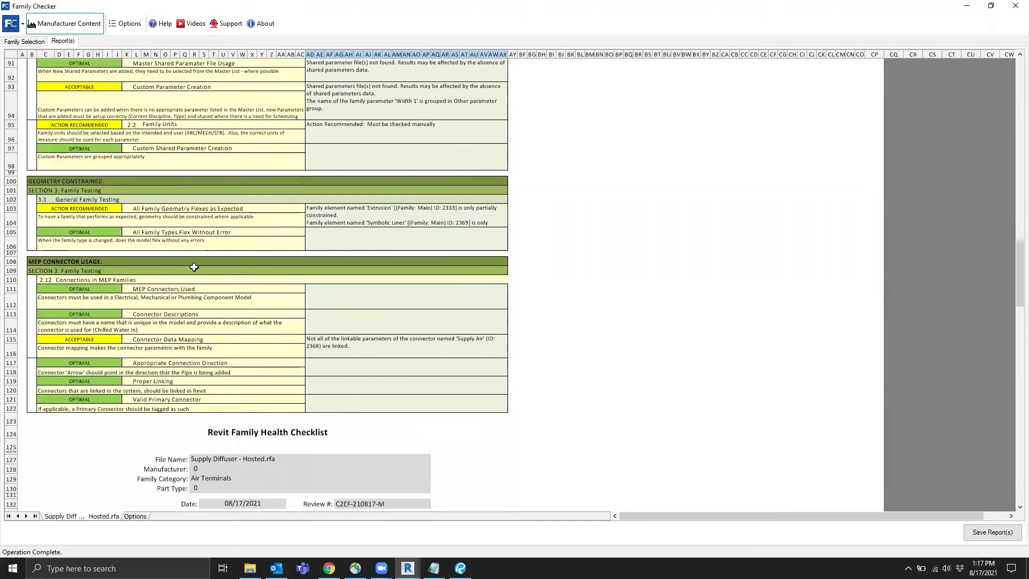
# Examine the MEP connector usage, materials and Revit hosting sections, highlighting the connector and host comment cells.
pyautogui.scroll(-1, 268, 261)
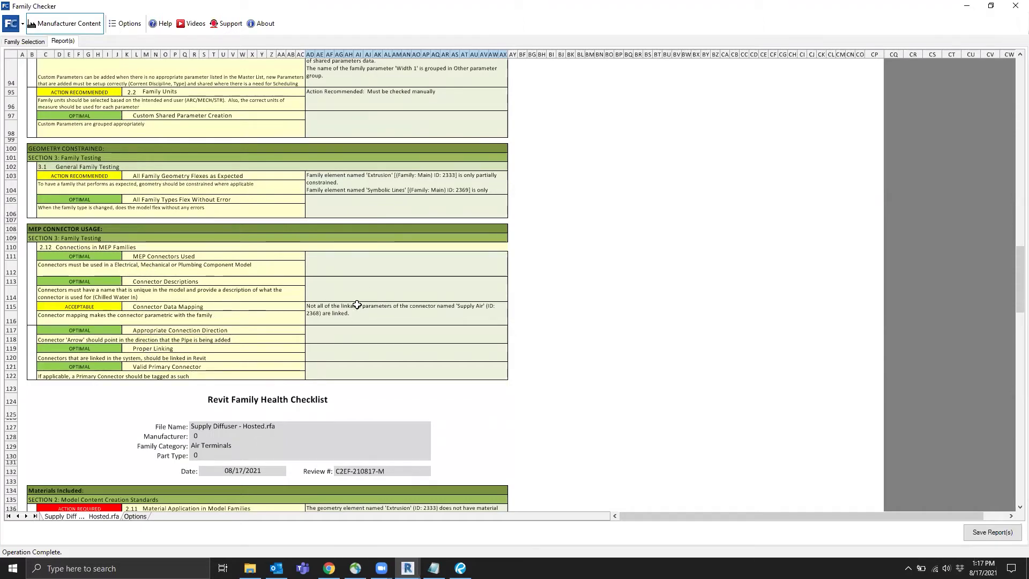
pyautogui.moveTo(381, 177); pyautogui.dragTo(364, 256)
pyautogui.click(359, 369)
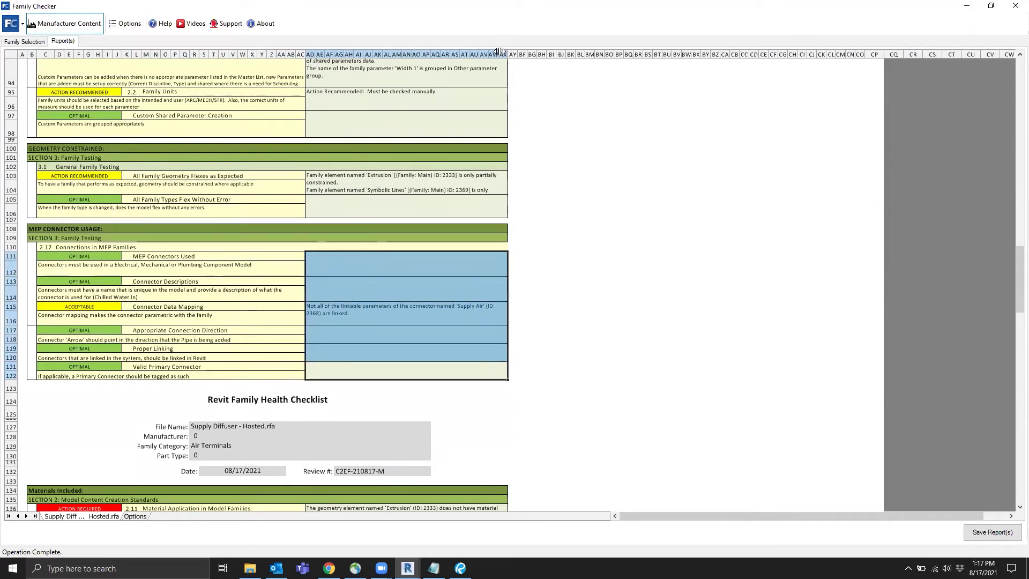
pyautogui.scroll(-4, 220, 276)
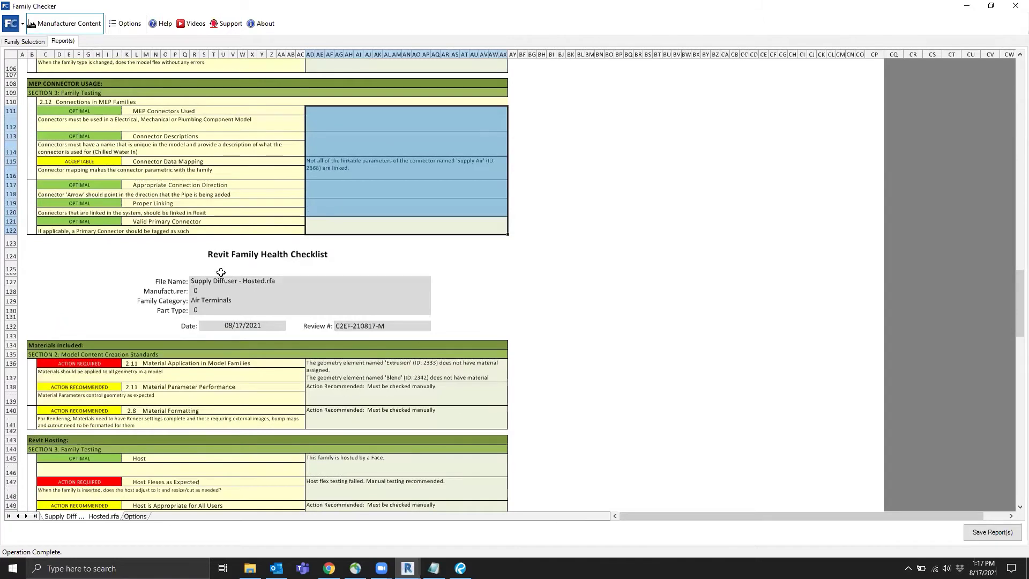
pyautogui.scroll(-3, 156, 273)
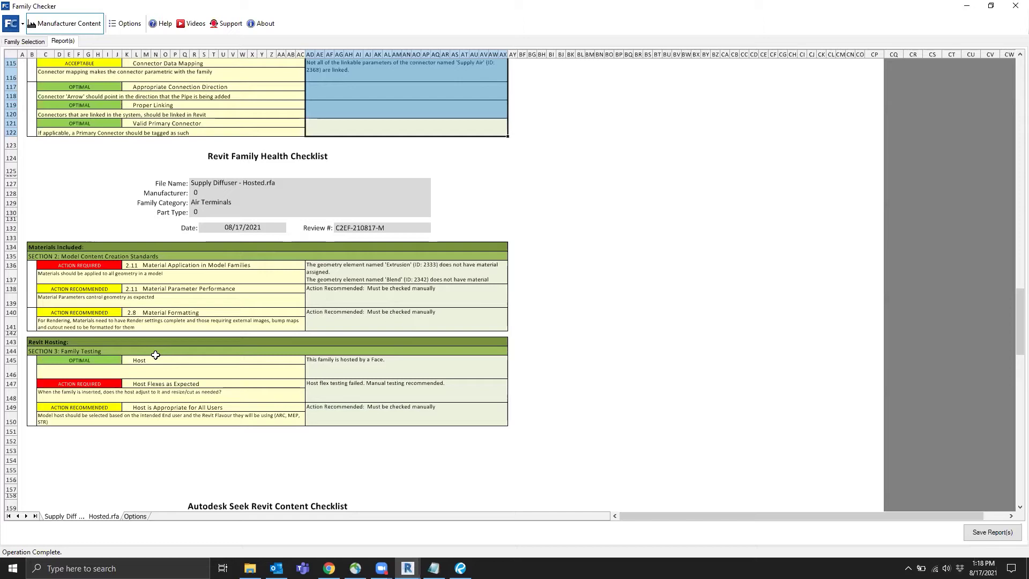
pyautogui.click(375, 360)
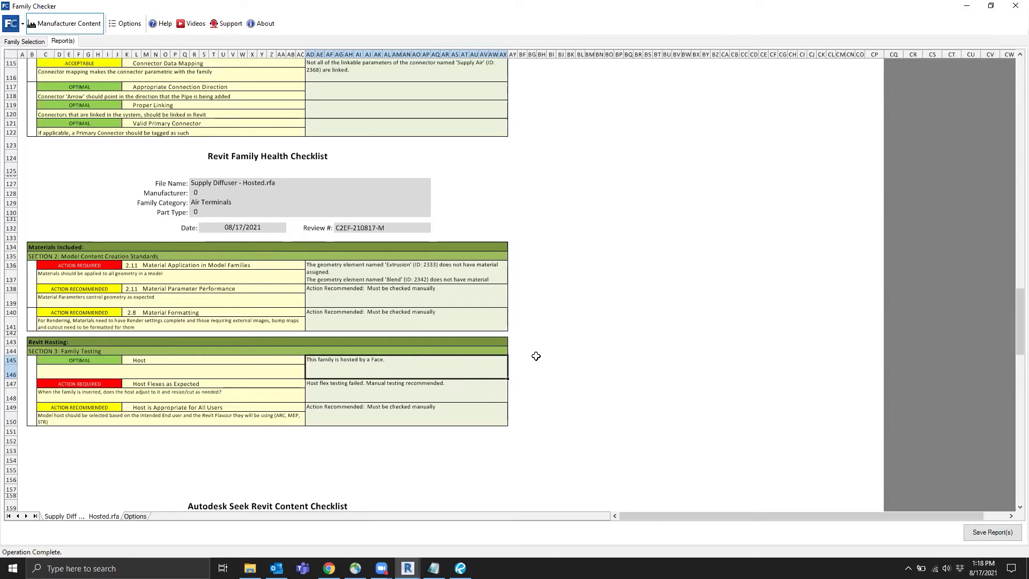
# Examine the Autodesk Seek additional compliance checks down to the secondary criteria, highlighting the File Size entry and its comment.
pyautogui.scroll(-6, 540, 352)
pyautogui.scroll(-6, 356, 334)
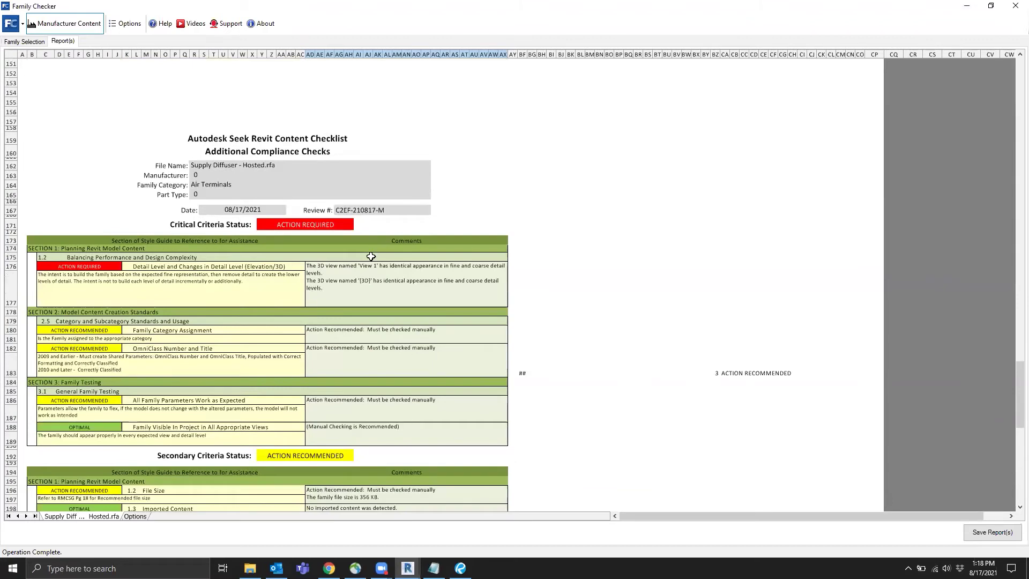
pyautogui.scroll(-3, 369, 256)
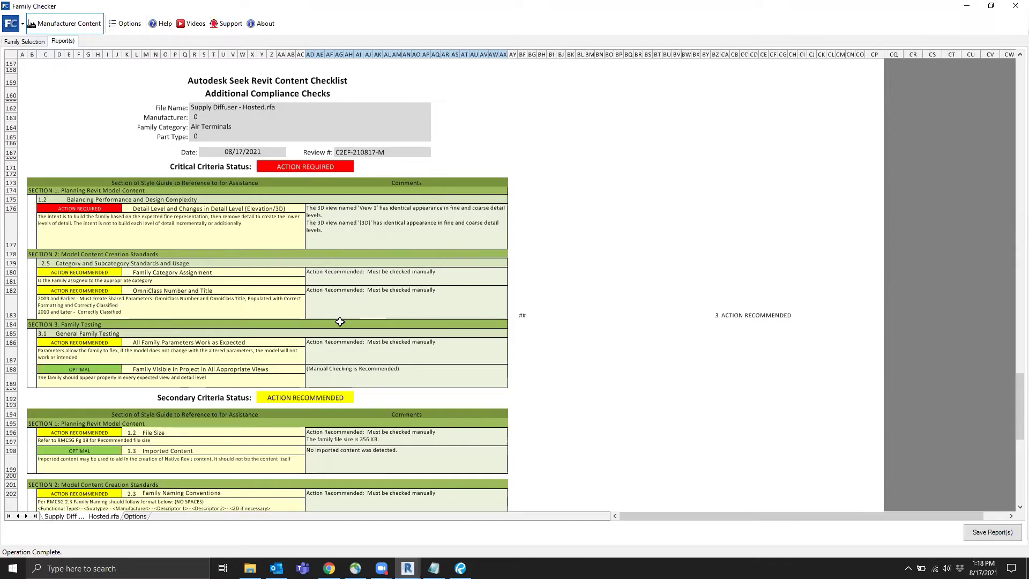
pyautogui.scroll(-5, 339, 324)
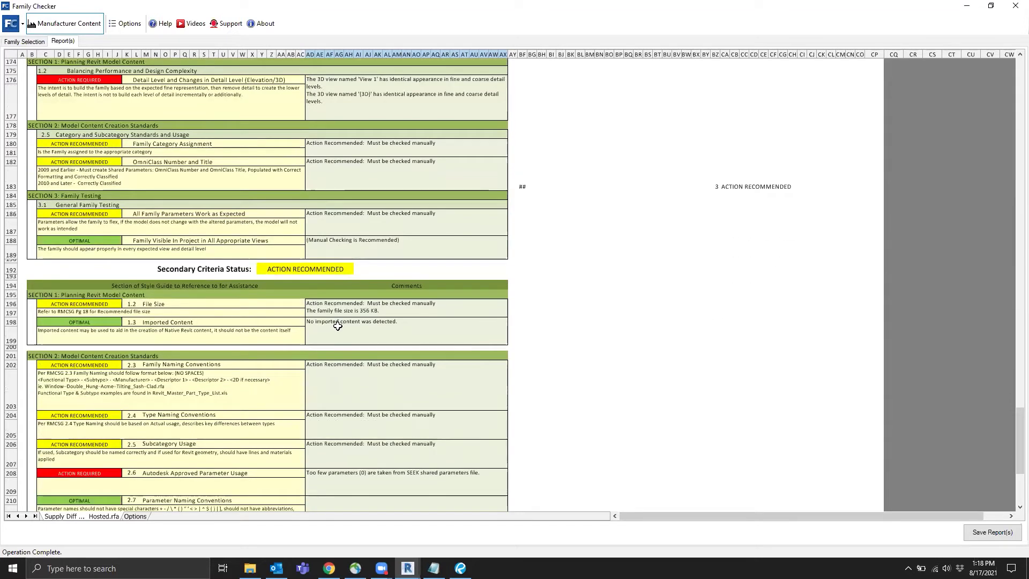
pyautogui.scroll(-4, 338, 325)
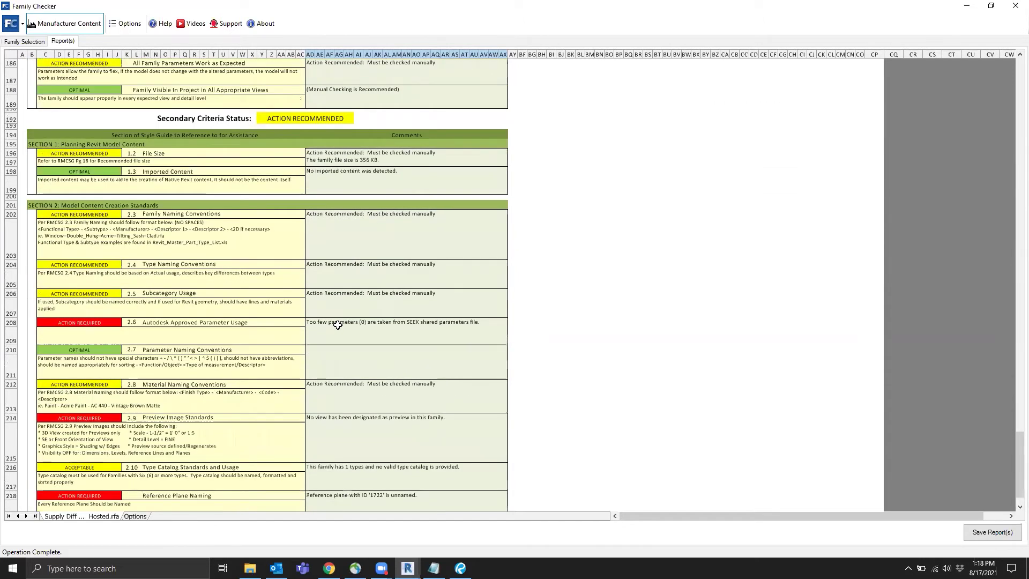
pyautogui.click(140, 153)
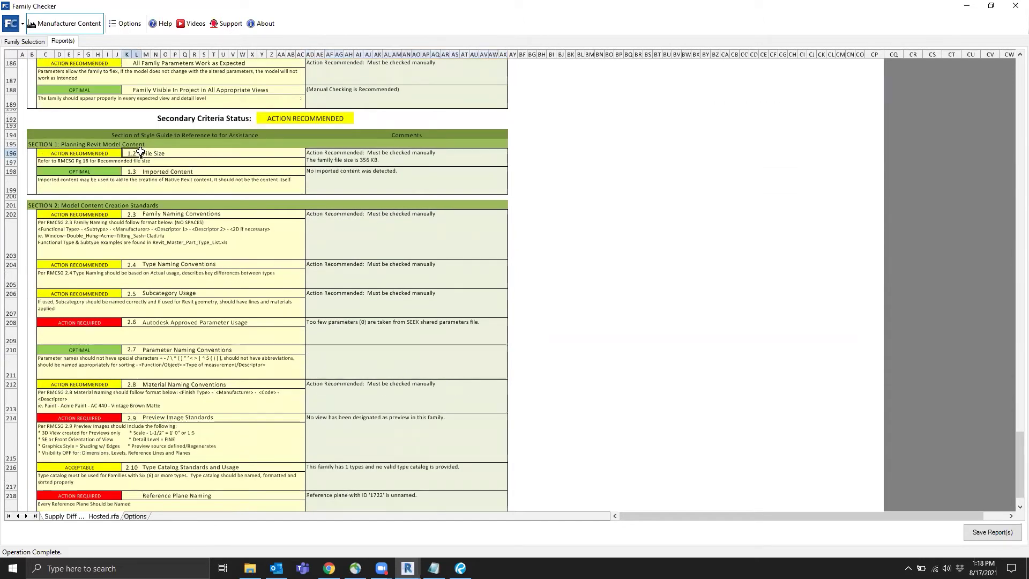
pyautogui.click(146, 154)
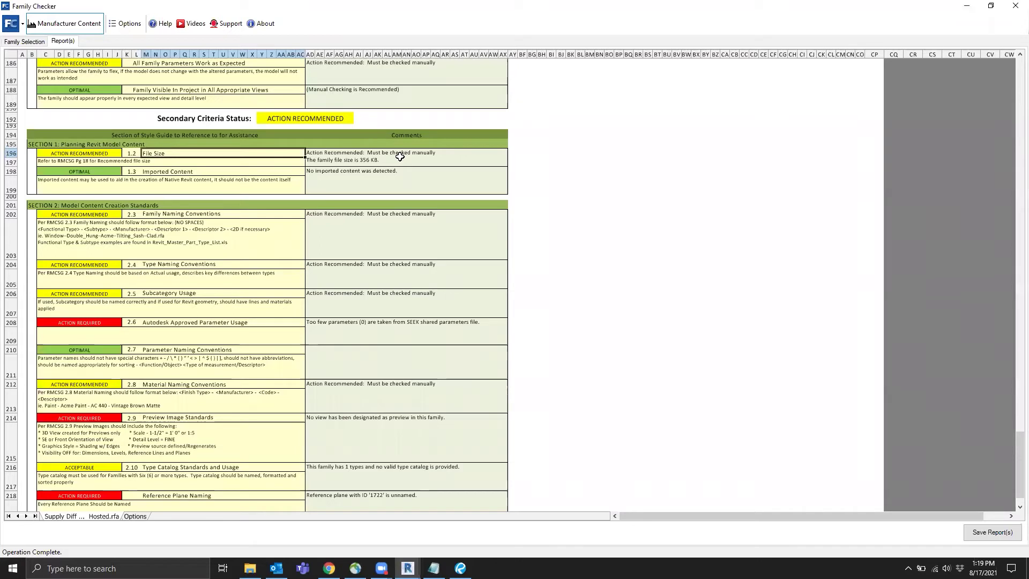
pyautogui.click(346, 159)
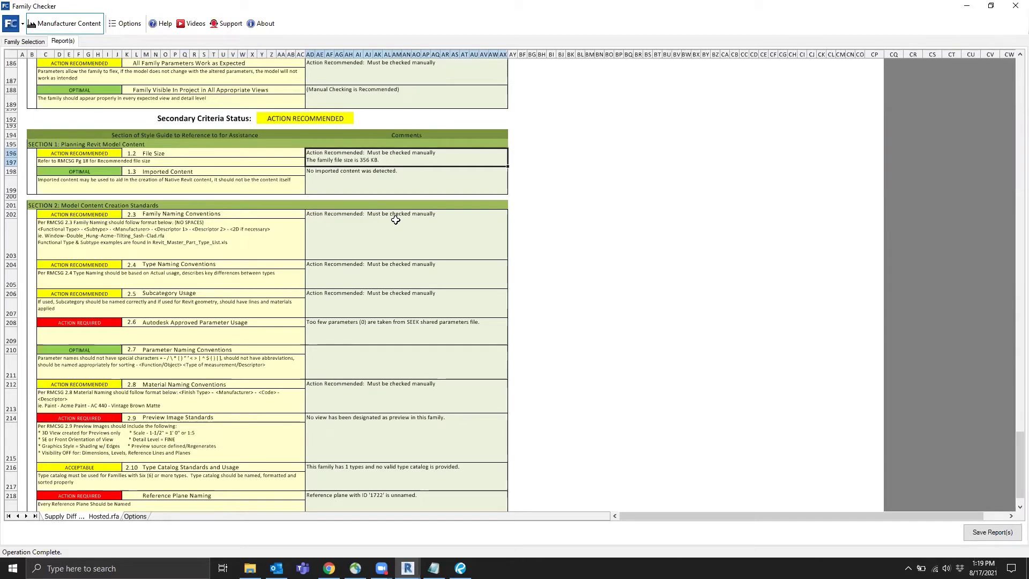
# Review the diffuser's remaining secondary criteria on naming, parameters, preview image and reference planes, and look back over the critical criteria and hosting sections.
pyautogui.scroll(-3, 395, 219)
pyautogui.scroll(2, 396, 221)
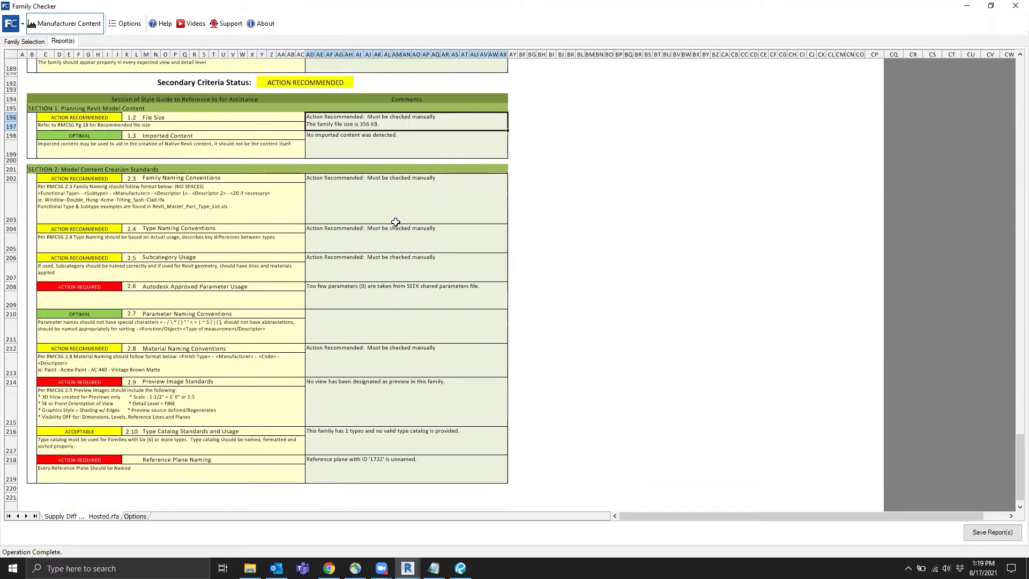
pyautogui.moveTo(514, 471); pyautogui.dragTo(56, 156)
pyautogui.click(619, 214)
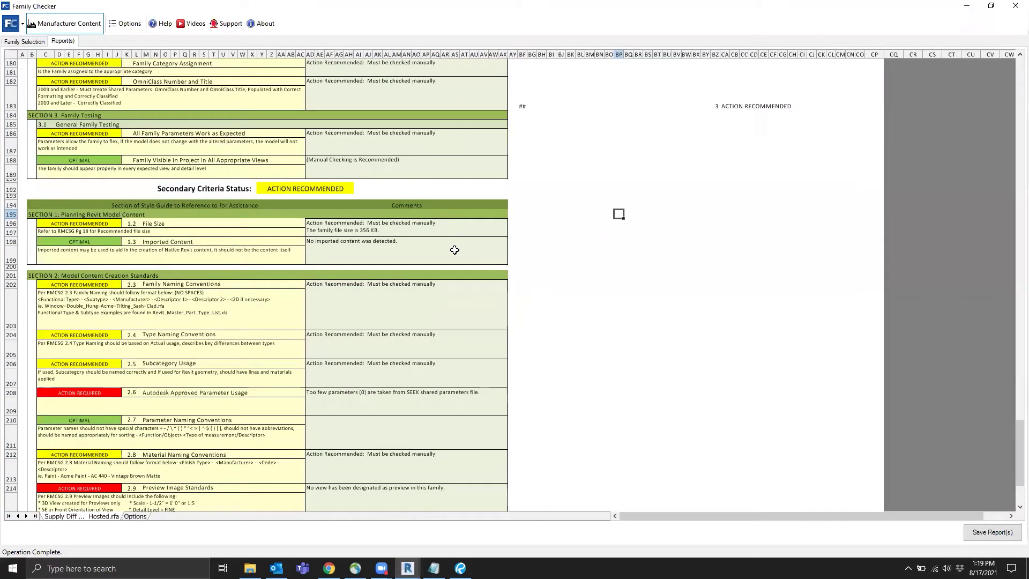
pyautogui.scroll(7, 448, 250)
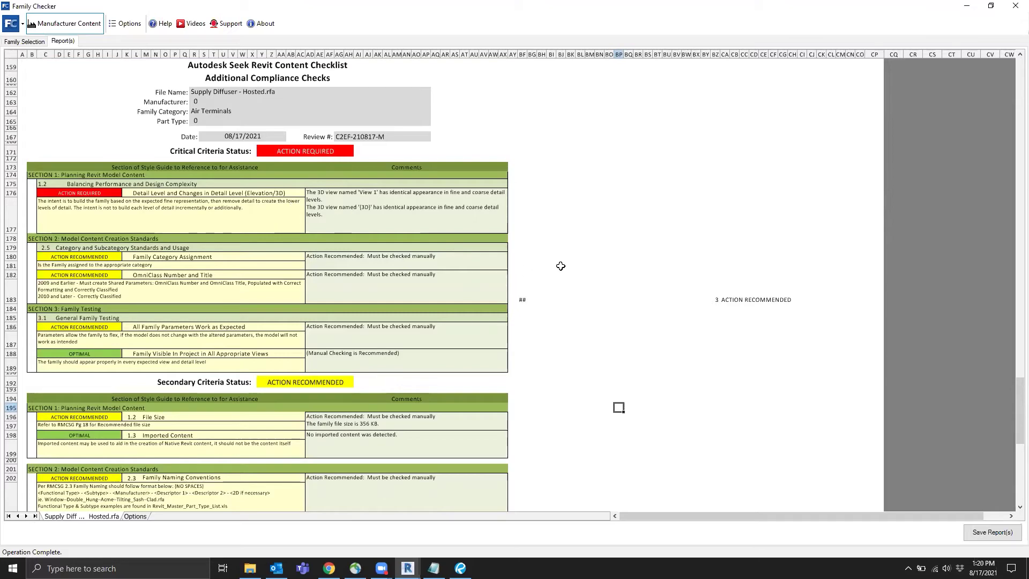
pyautogui.scroll(14, 558, 264)
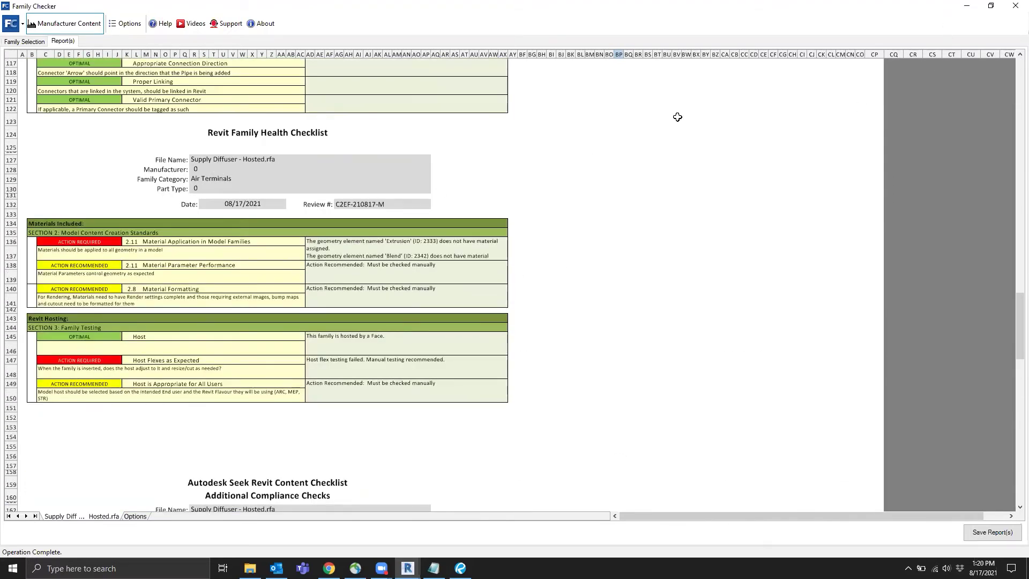
# Close the supply diffuser report and run Family Checker on the current Shower Stall with Seat - Rectangular family file.
pyautogui.click(1015, 7)
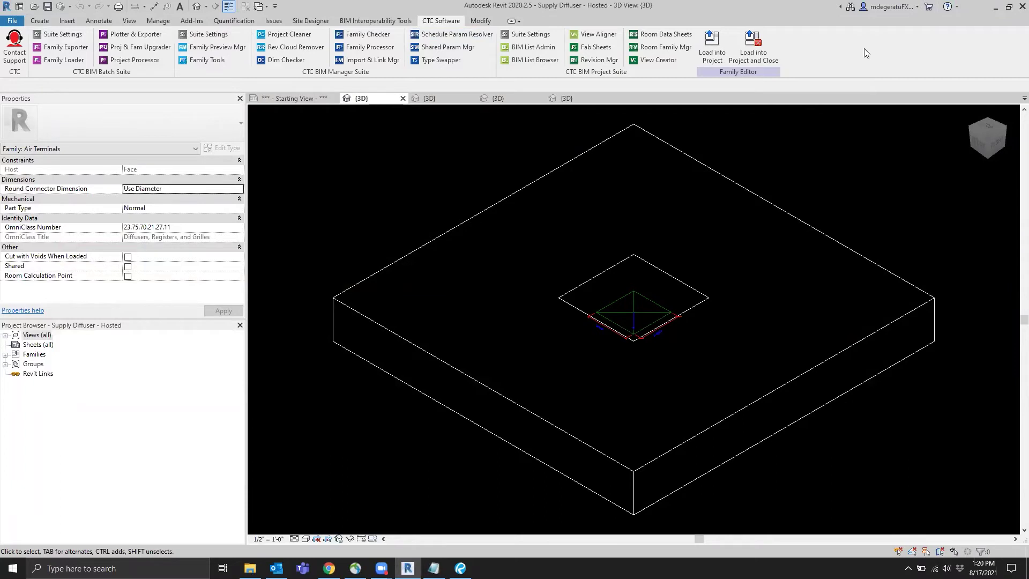
pyautogui.click(432, 99)
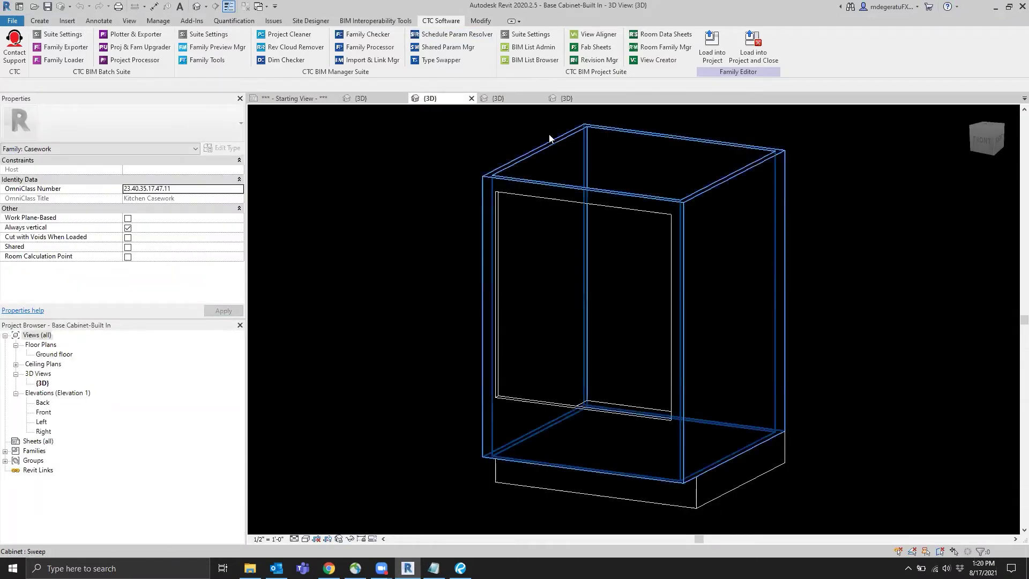
pyautogui.click(587, 95)
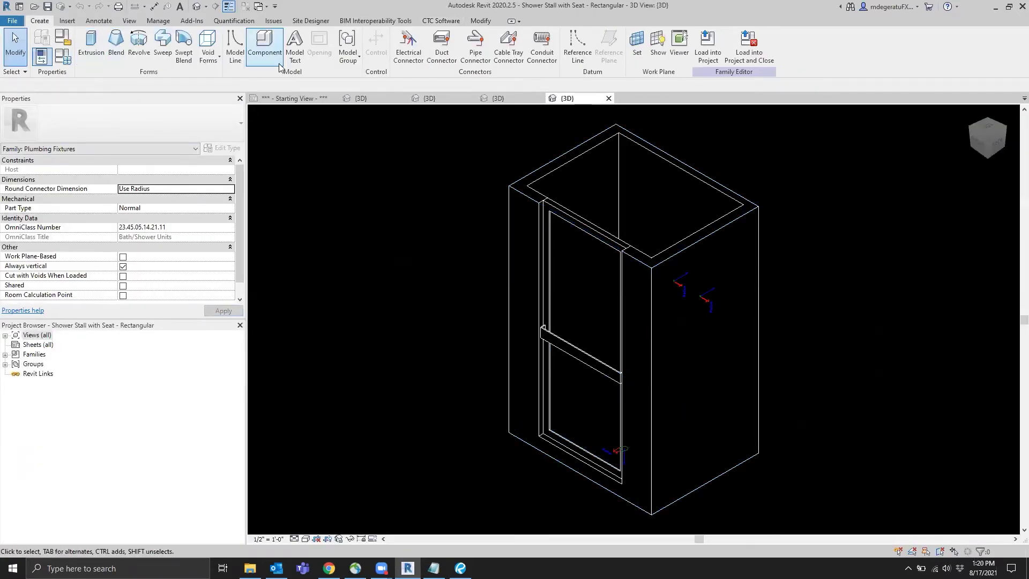
pyautogui.click(437, 21)
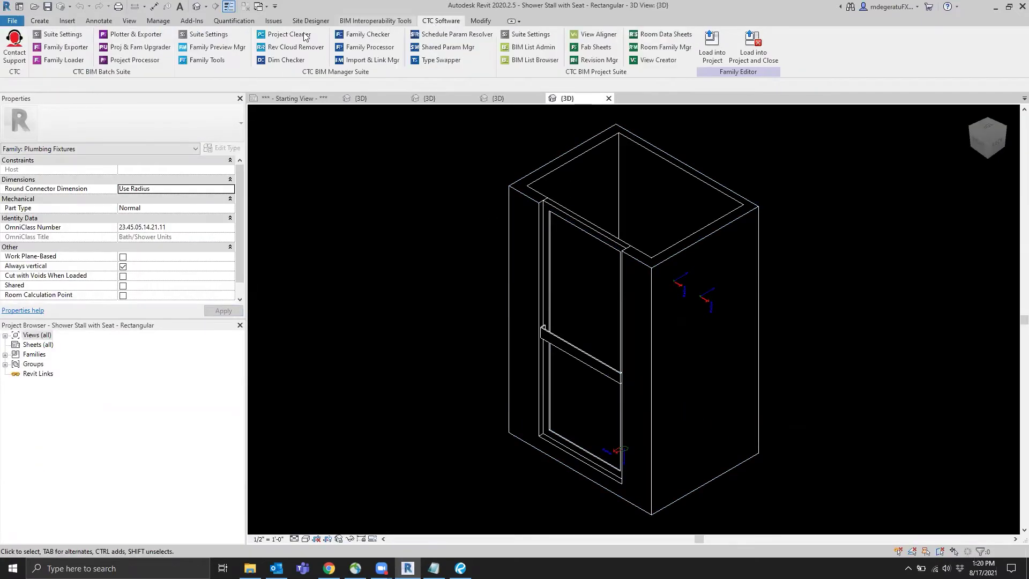
pyautogui.click(352, 36)
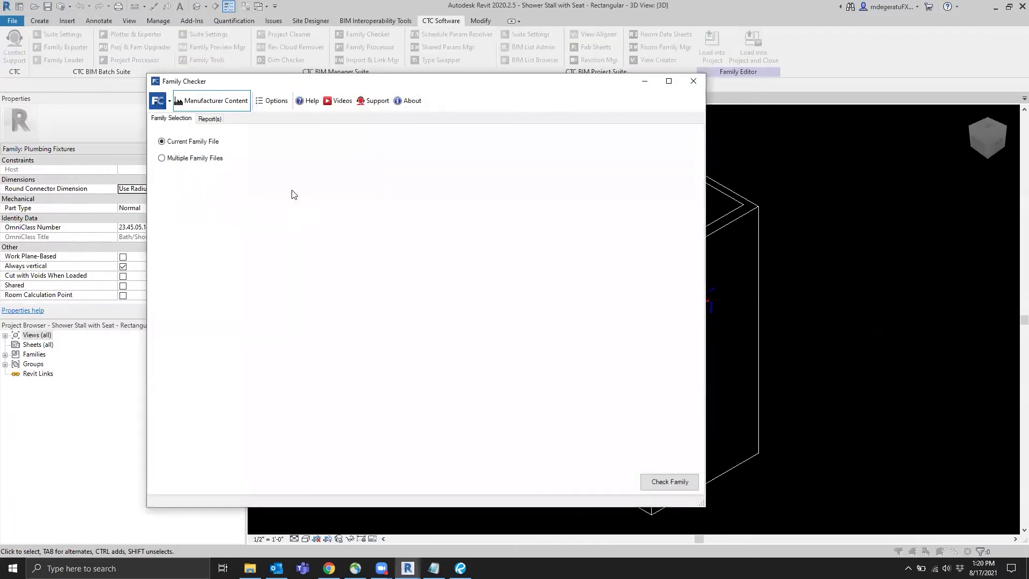
pyautogui.click(655, 480)
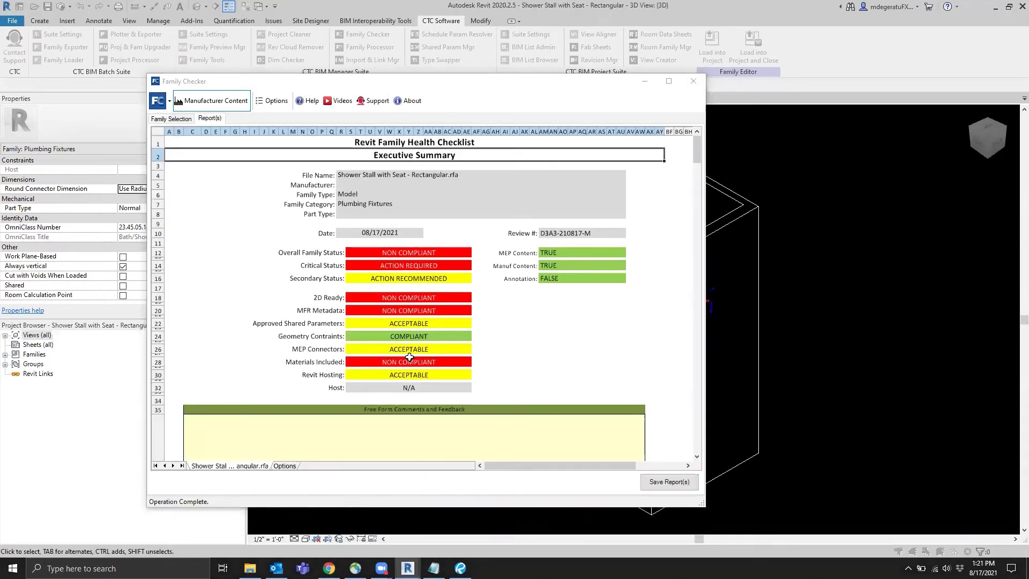
# Enlarge the shower stall report window to full screen and review its executive summary.
pyautogui.click(668, 81)
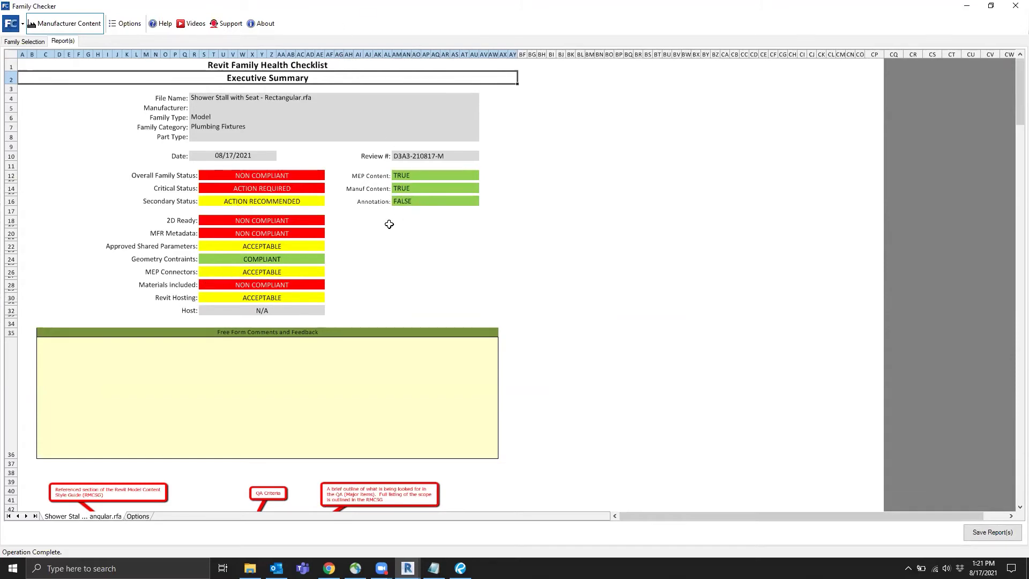
pyautogui.doubleClick(433, 12)
pyautogui.click(595, 45)
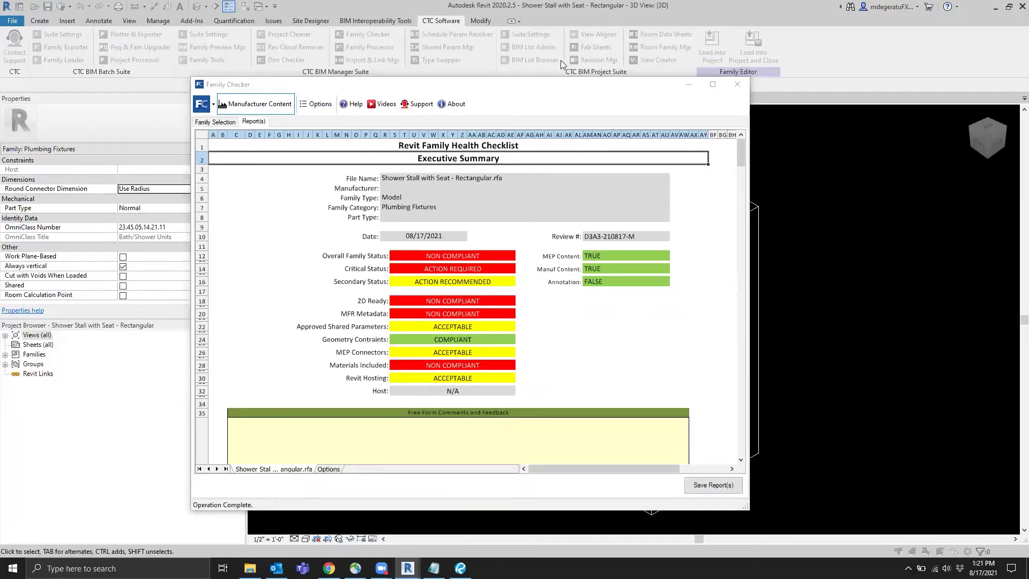
pyautogui.moveTo(569, 89); pyautogui.dragTo(546, 57)
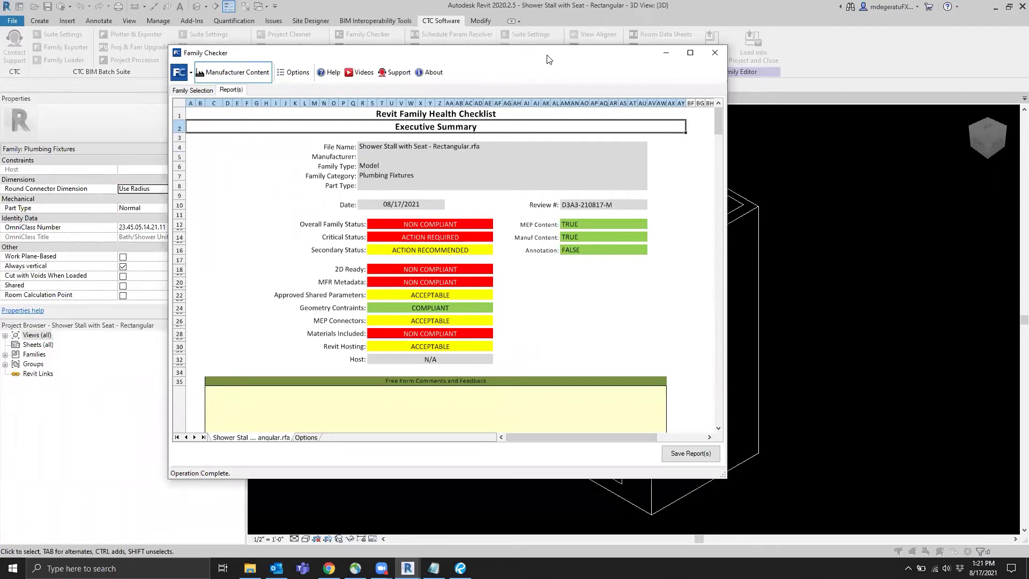
pyautogui.doubleClick(547, 57)
# Examine the shower stall's 2D readiness, manufacturer metadata and shared parameter sections, opening the full Element Visibility comment.
pyautogui.scroll(-12, 293, 211)
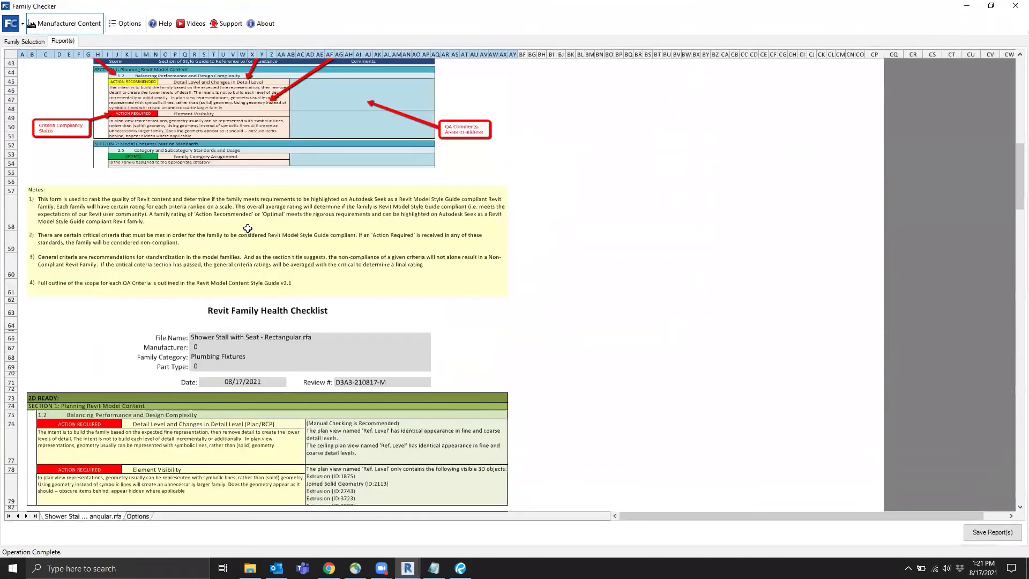
pyautogui.scroll(-4, 248, 229)
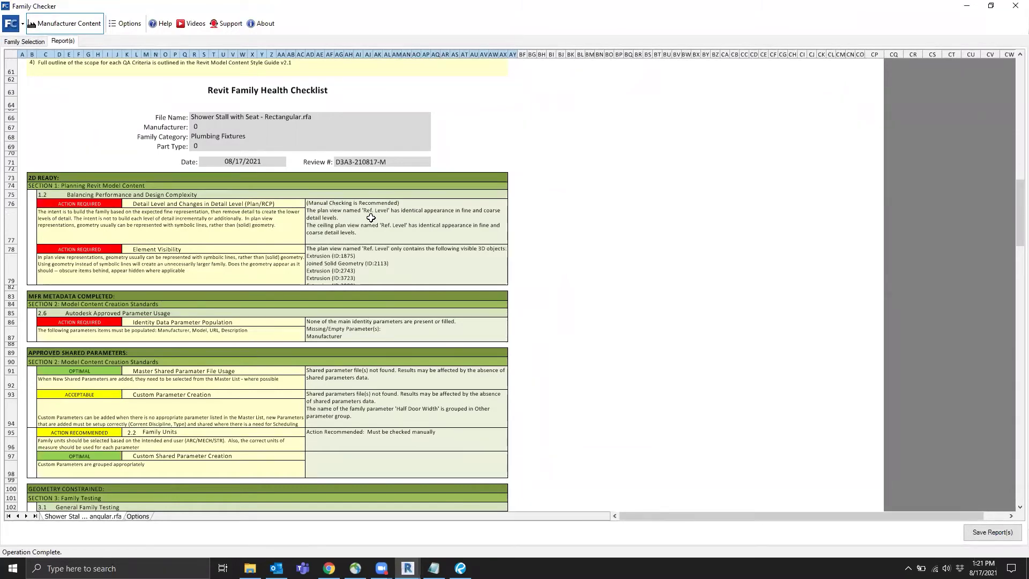
pyautogui.scroll(-3, 185, 256)
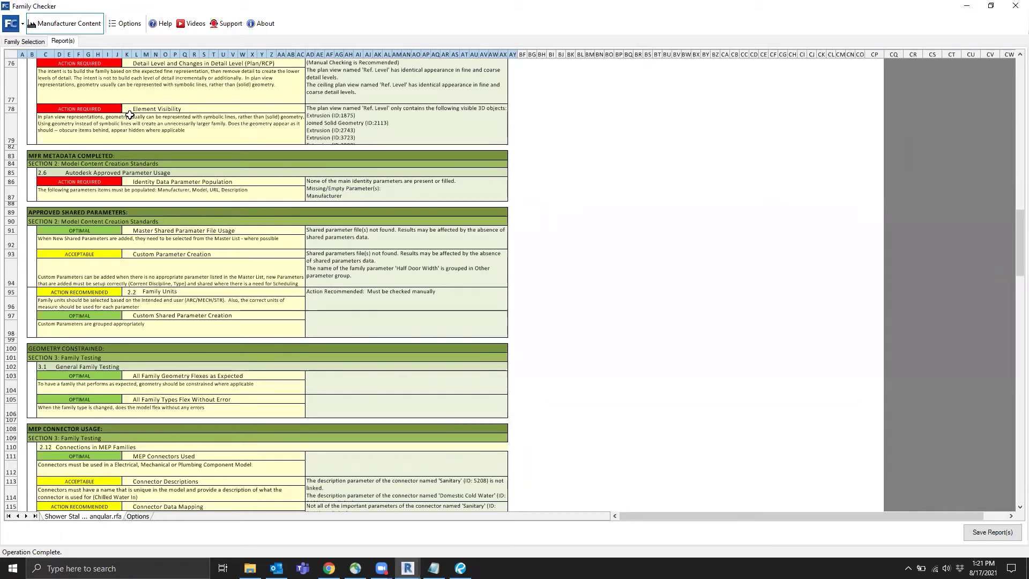
pyautogui.scroll(2, 137, 131)
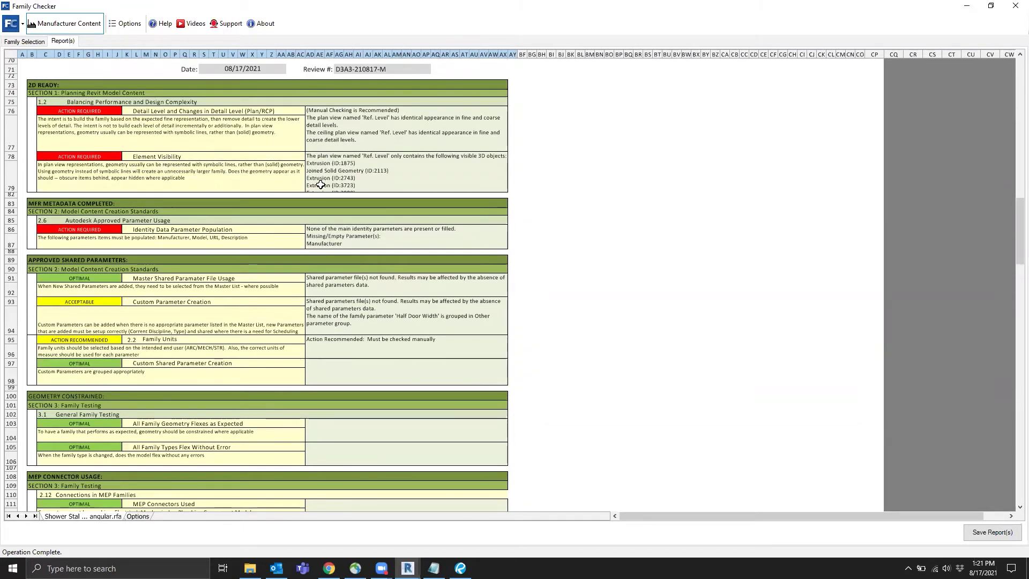
pyautogui.scroll(-1, 356, 177)
pyautogui.click(359, 163)
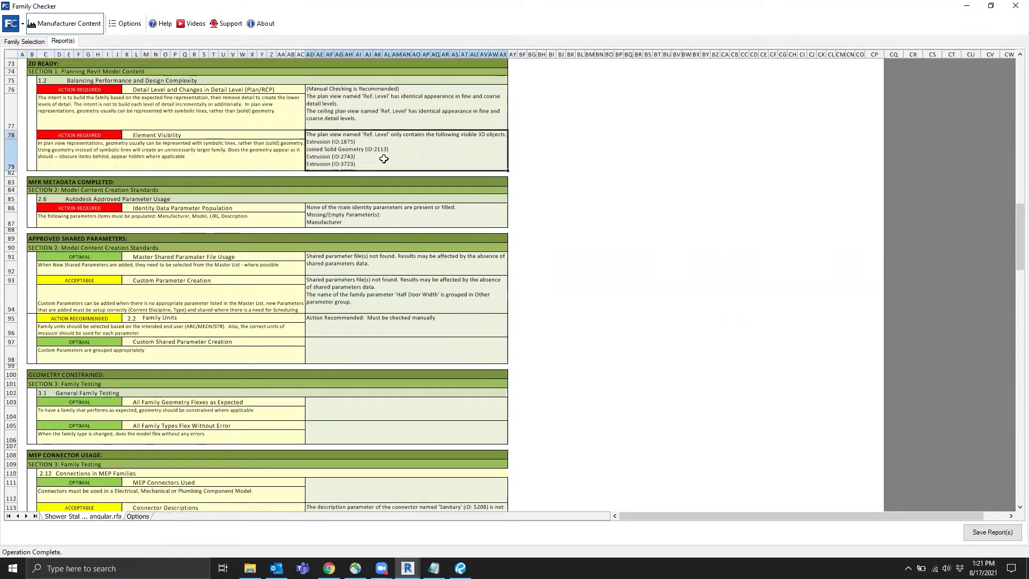
pyautogui.doubleClick(381, 161)
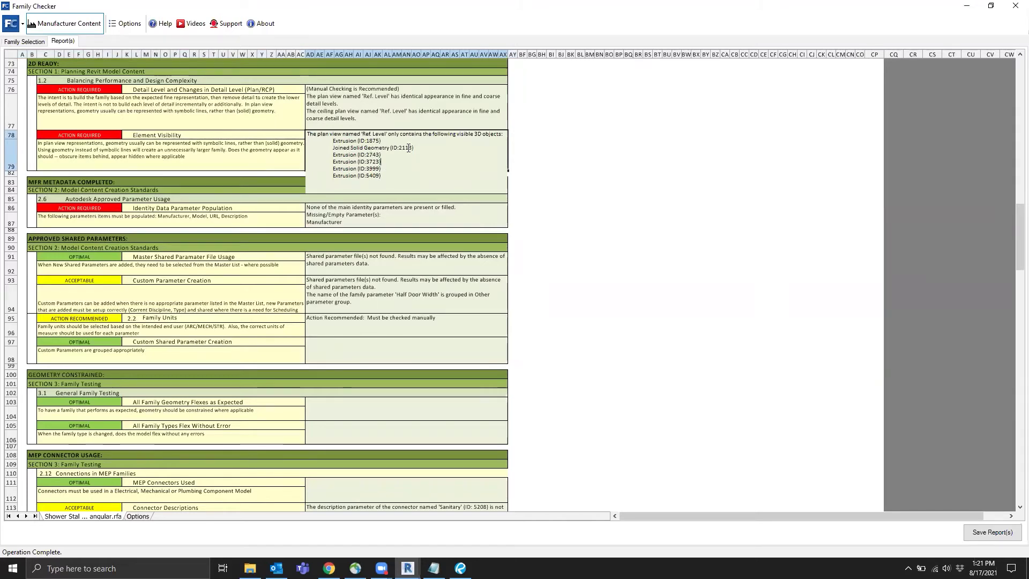
pyautogui.click(559, 219)
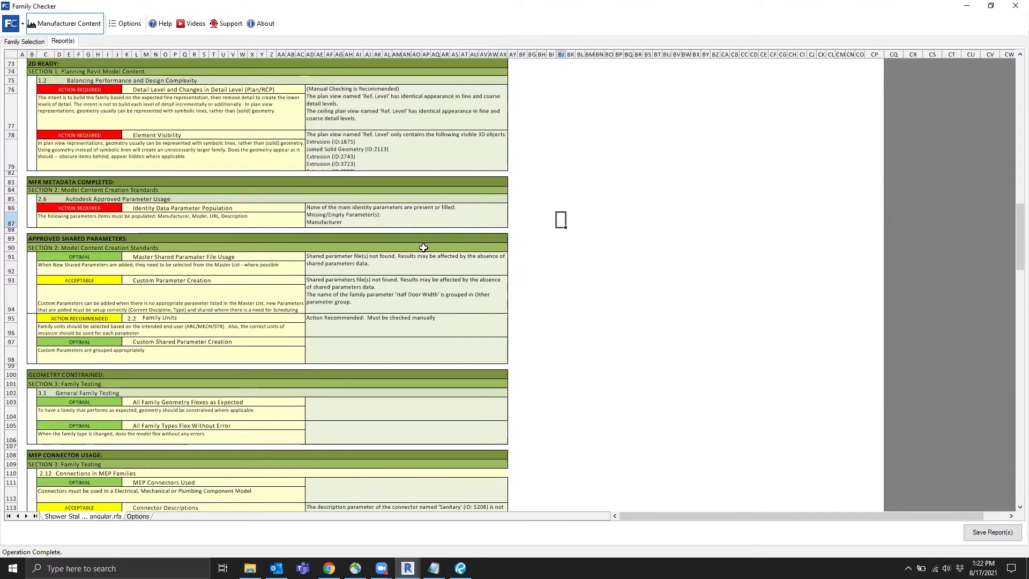
# Examine the geometry constraint and MEP connector usage sections, opening the full Connector Descriptions comment.
pyautogui.scroll(-8, 420, 246)
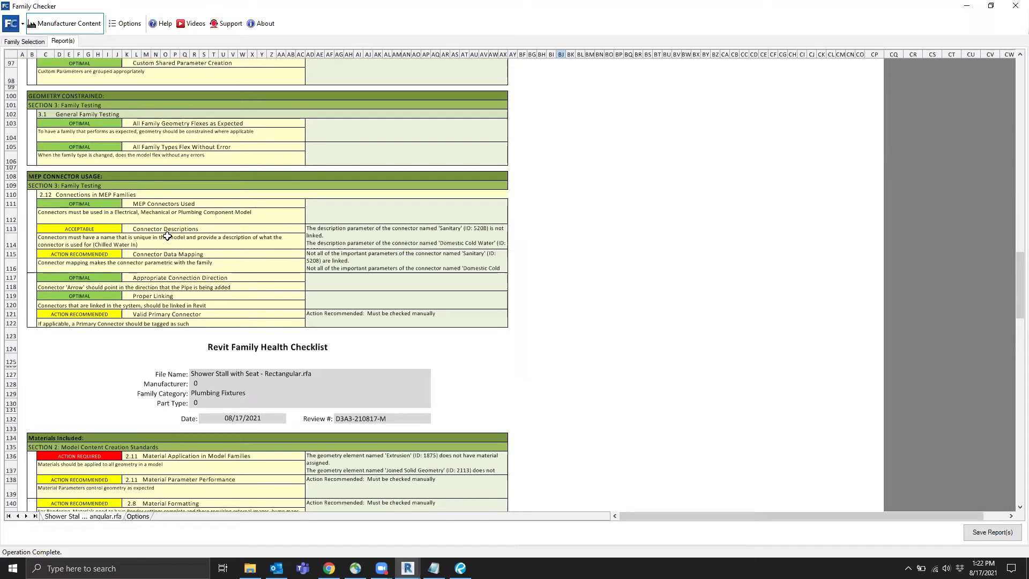
pyautogui.doubleClick(368, 232)
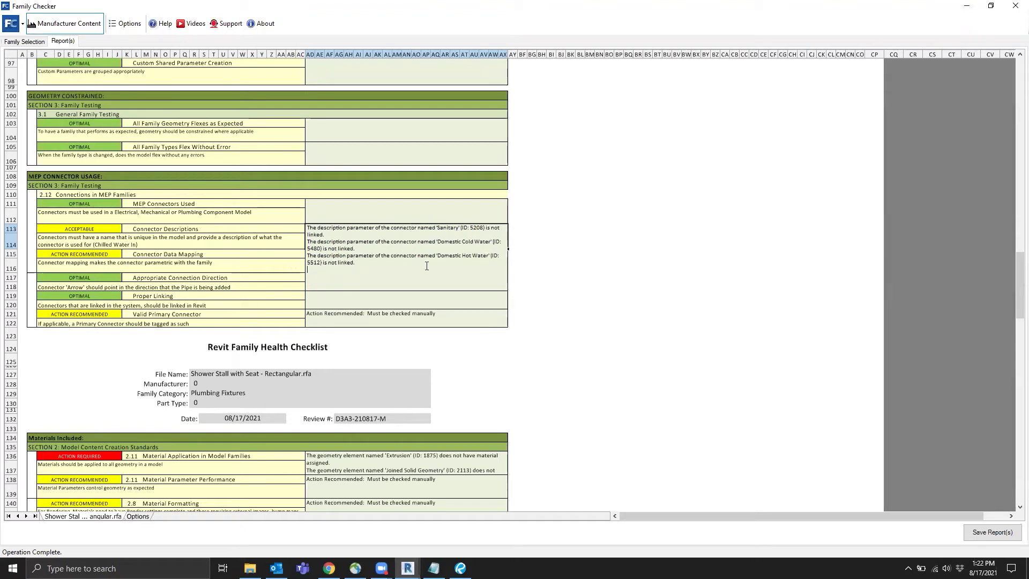
pyautogui.click(474, 343)
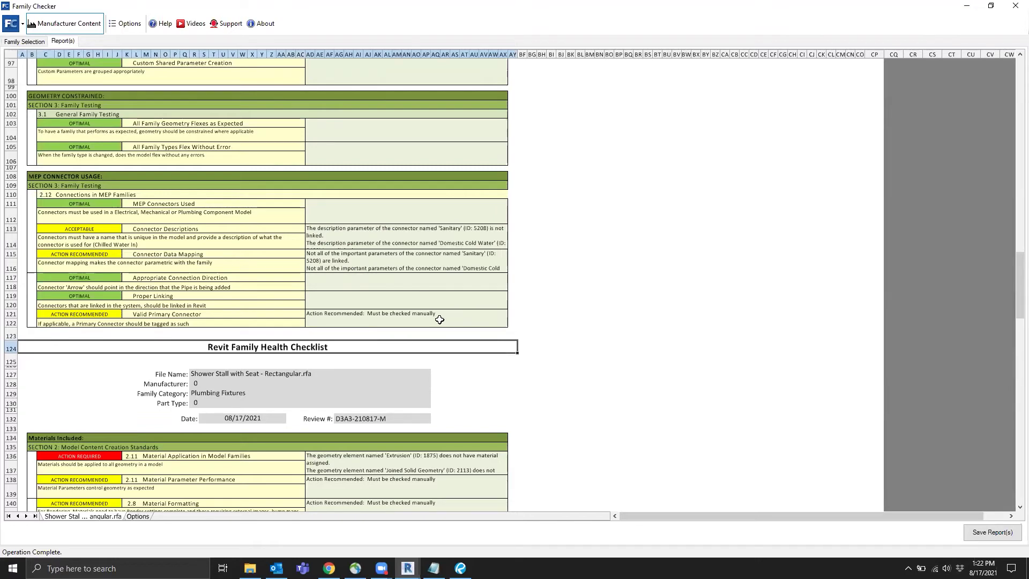
# Examine the shower stall's materials and Revit hosting sections, opening the full comment for Material Application in Model Families.
pyautogui.scroll(-7, 435, 309)
pyautogui.scroll(-1, 435, 310)
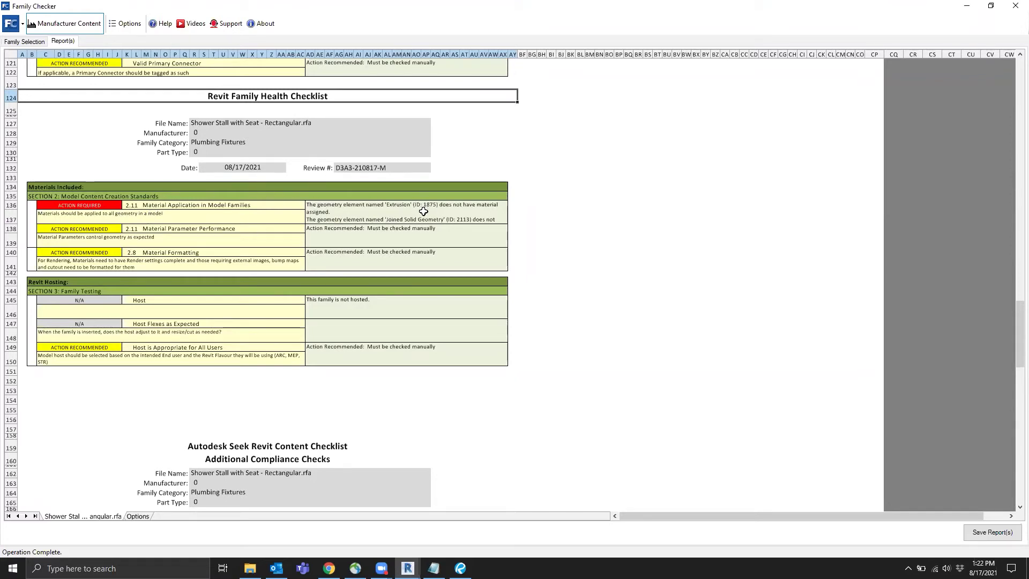
pyautogui.click(406, 215)
pyautogui.doubleClick(407, 215)
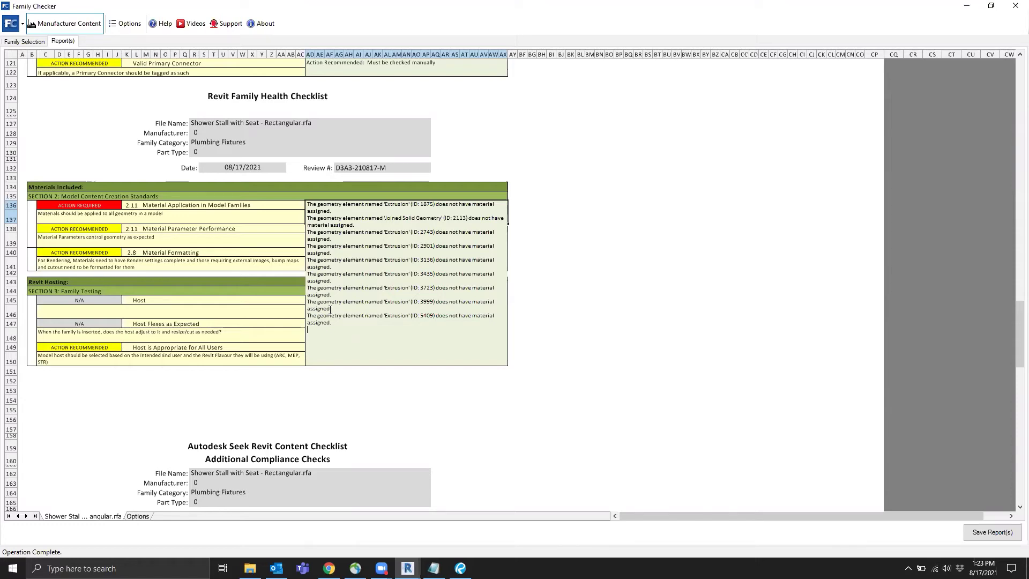
pyautogui.click(569, 282)
# Examine the shower stall's additional compliance checks, from the critical criteria through the secondary criteria to Reference Plane Naming.
pyautogui.scroll(-1, 524, 233)
pyautogui.scroll(-10, 524, 232)
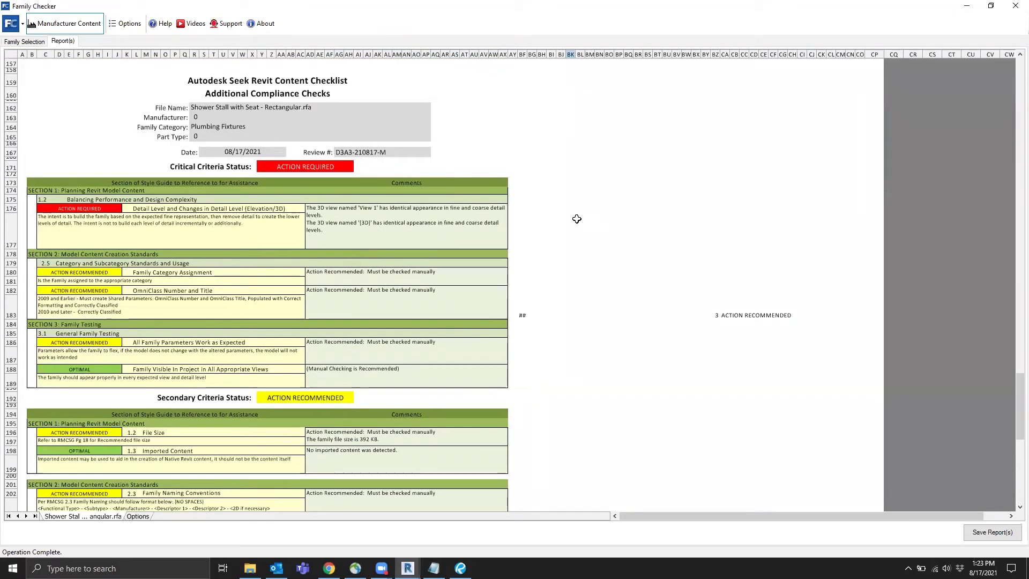
pyautogui.scroll(-2, 588, 240)
pyautogui.scroll(-6, 588, 240)
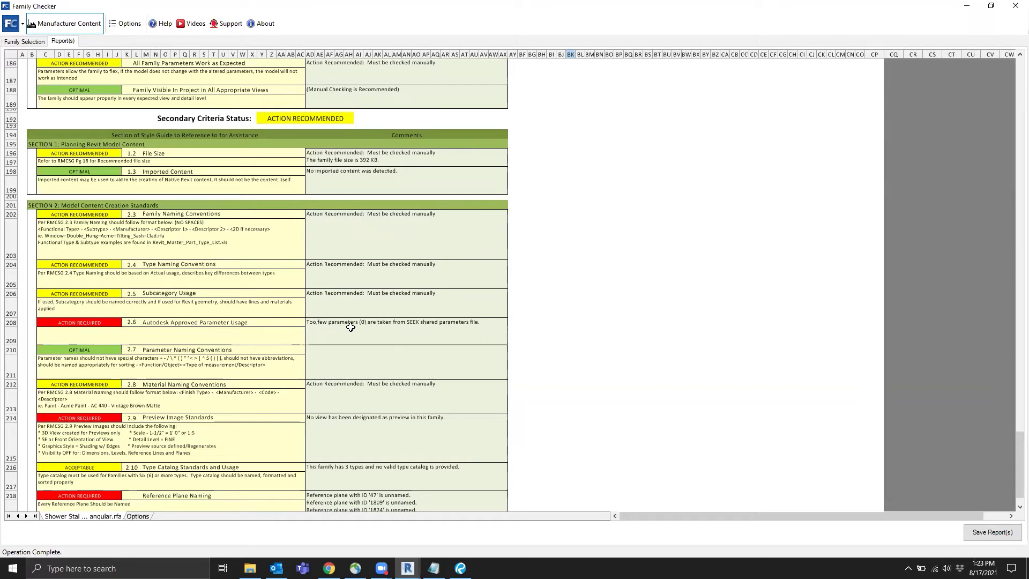
pyautogui.scroll(-3, 353, 328)
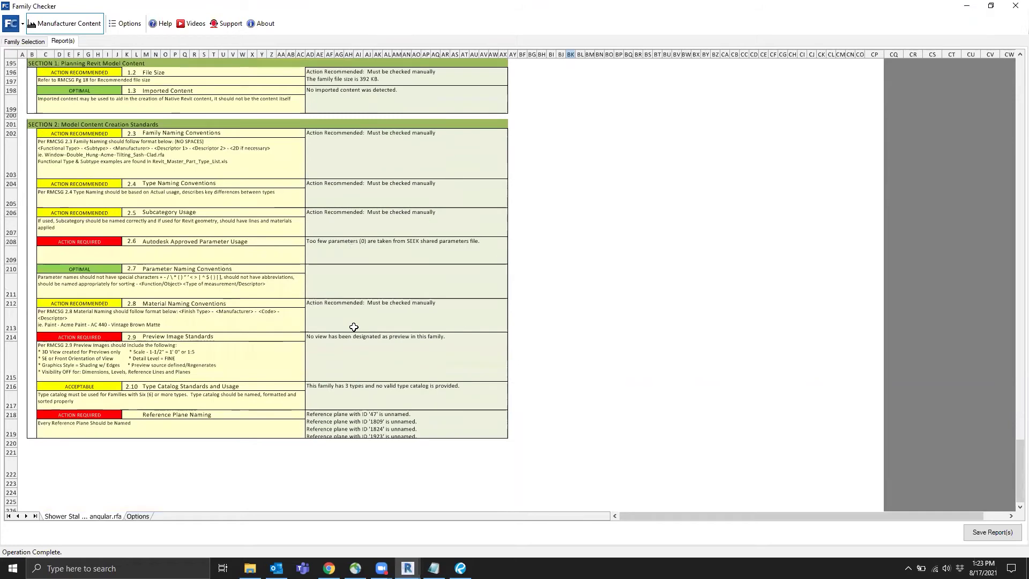
# Open the shower stall's full Reference Plane Naming comment and examine its list of reference plane IDs alongside the other secondary criteria.
pyautogui.scroll(-2, 294, 356)
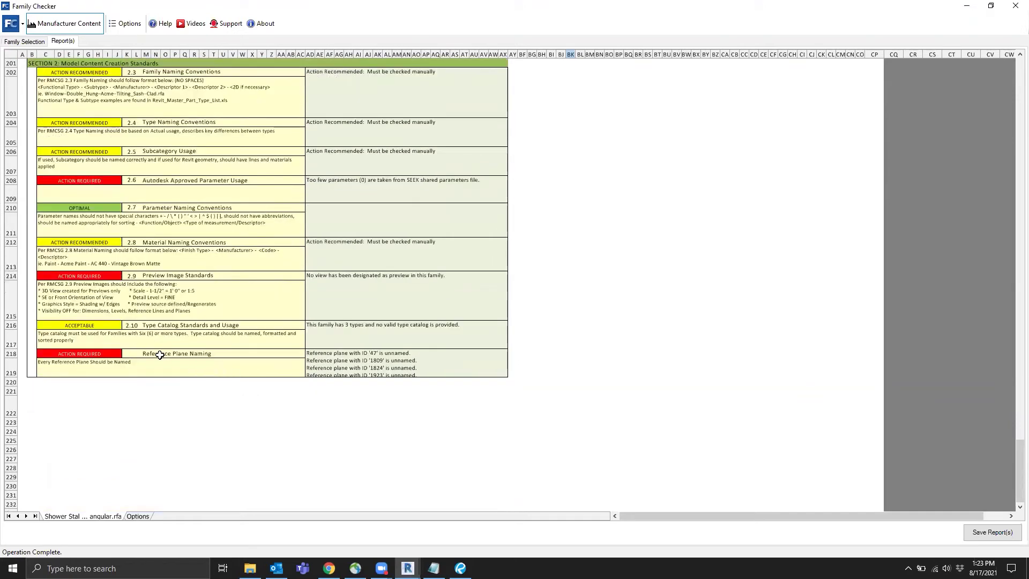
pyautogui.doubleClick(448, 364)
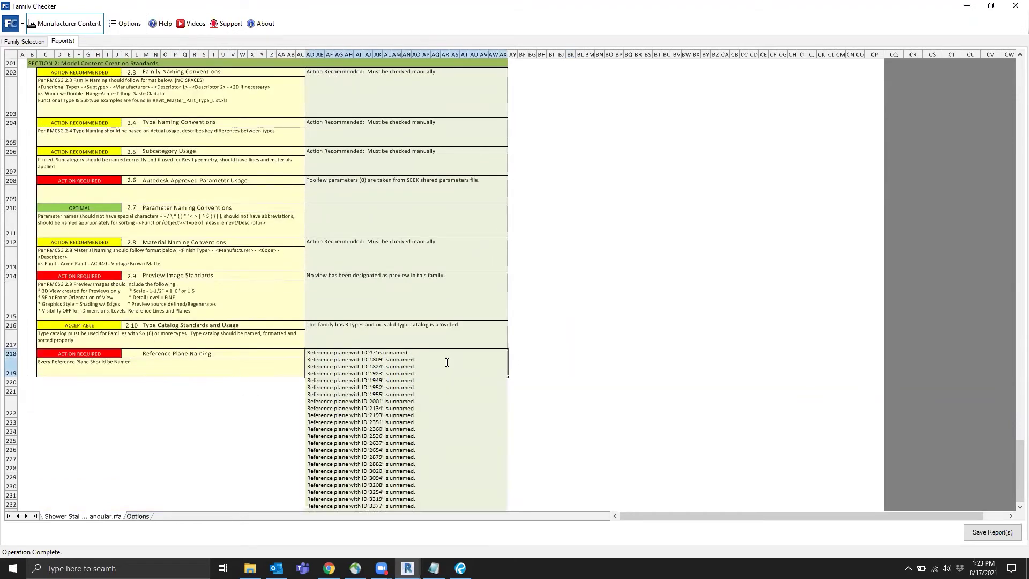
pyautogui.scroll(-3, 448, 363)
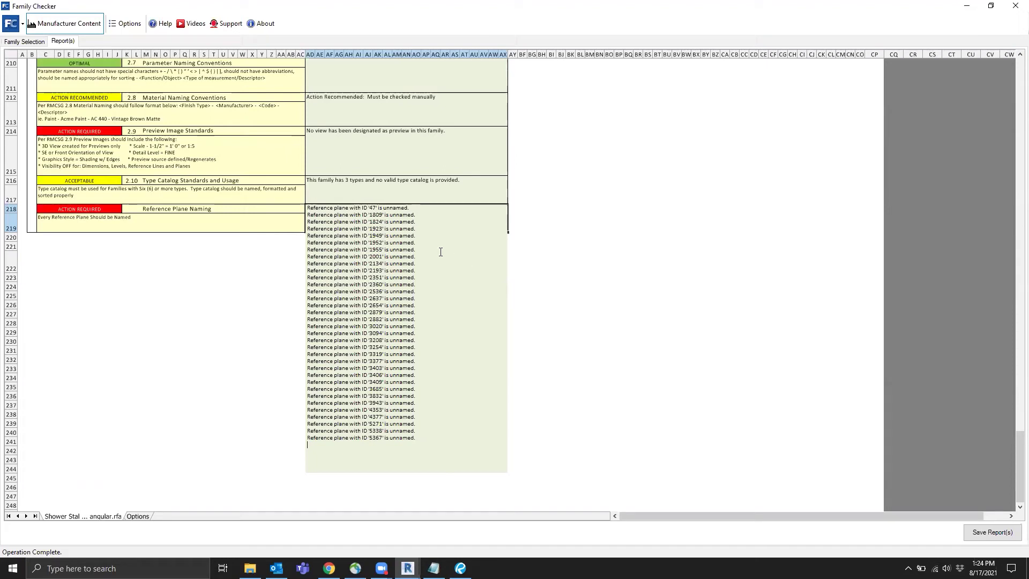
pyautogui.moveTo(423, 333); pyautogui.dragTo(304, 228)
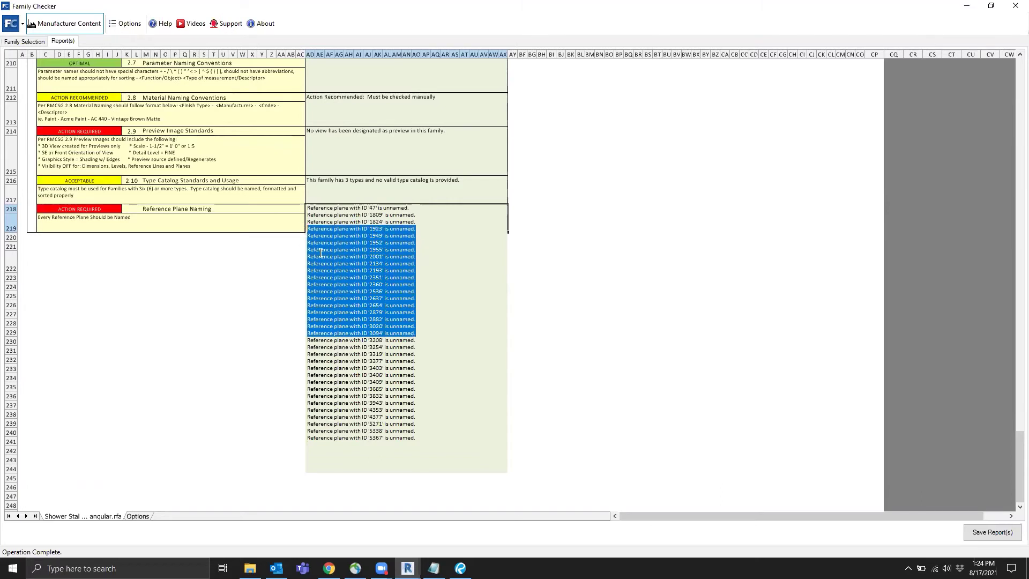
pyautogui.click(432, 332)
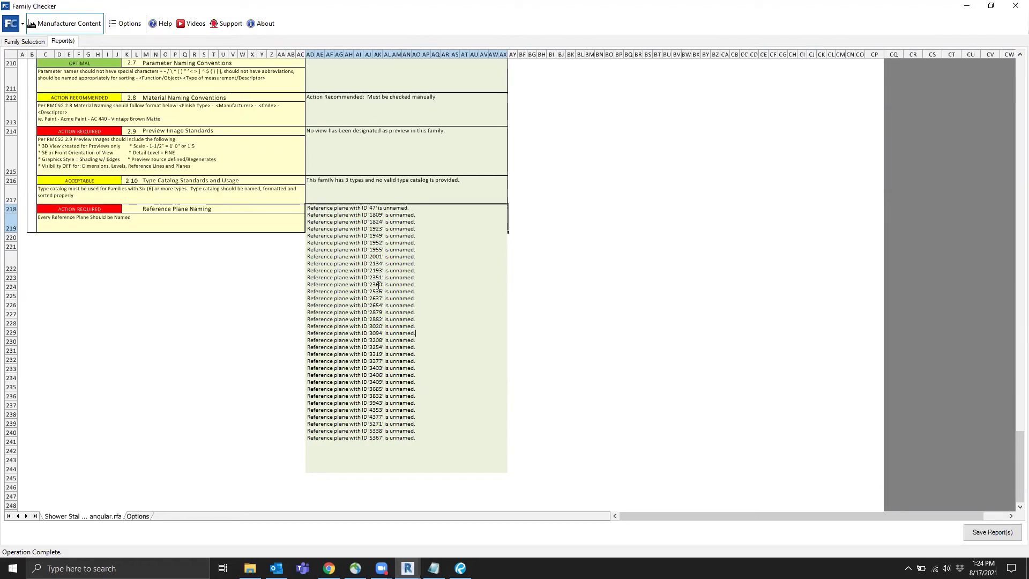
pyautogui.scroll(6, 449, 239)
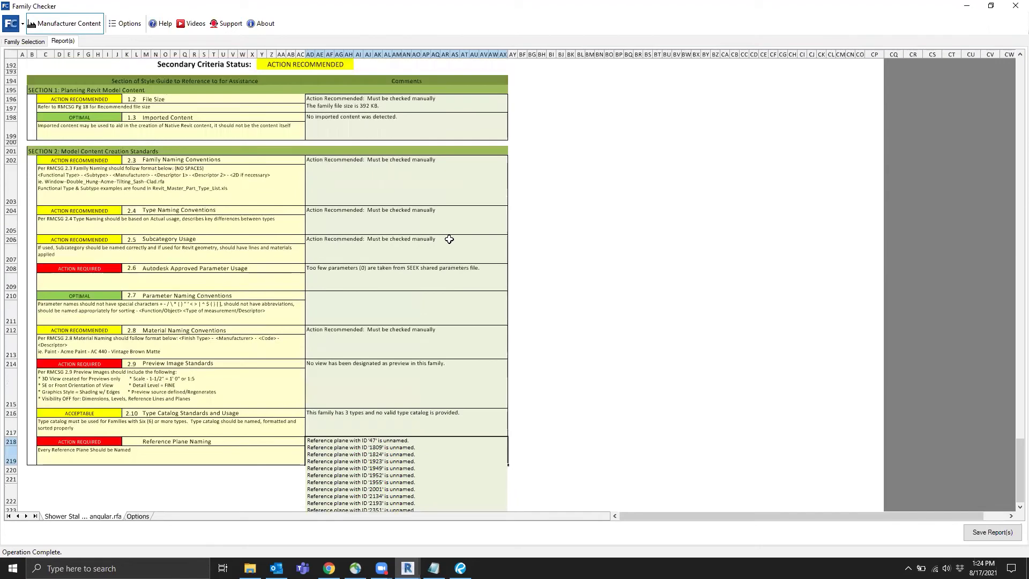
pyautogui.scroll(-4, 444, 239)
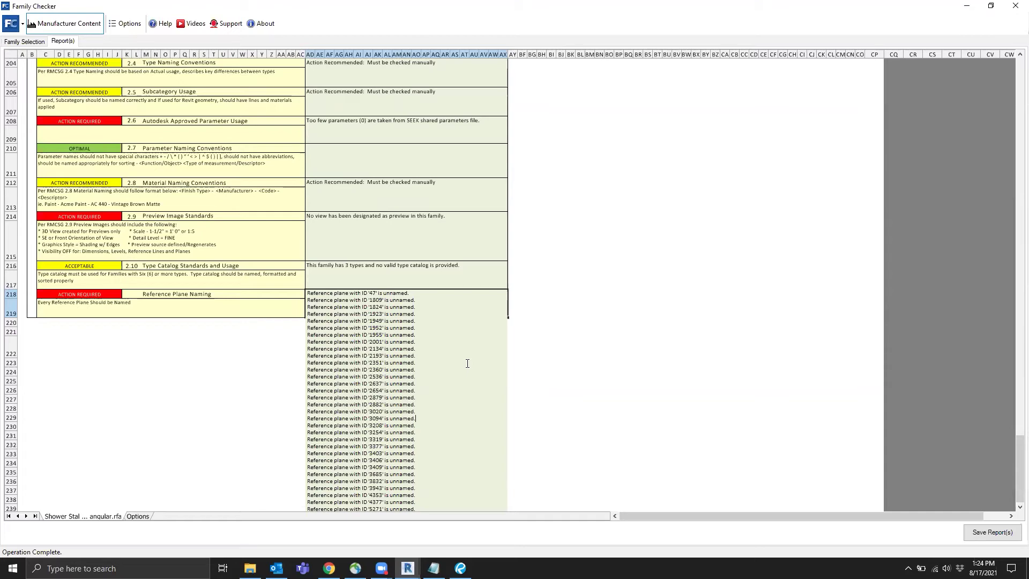
# Return to the start of the shower stall report and review its Executive Summary.
pyautogui.scroll(2, 394, 370)
pyautogui.scroll(20, 395, 369)
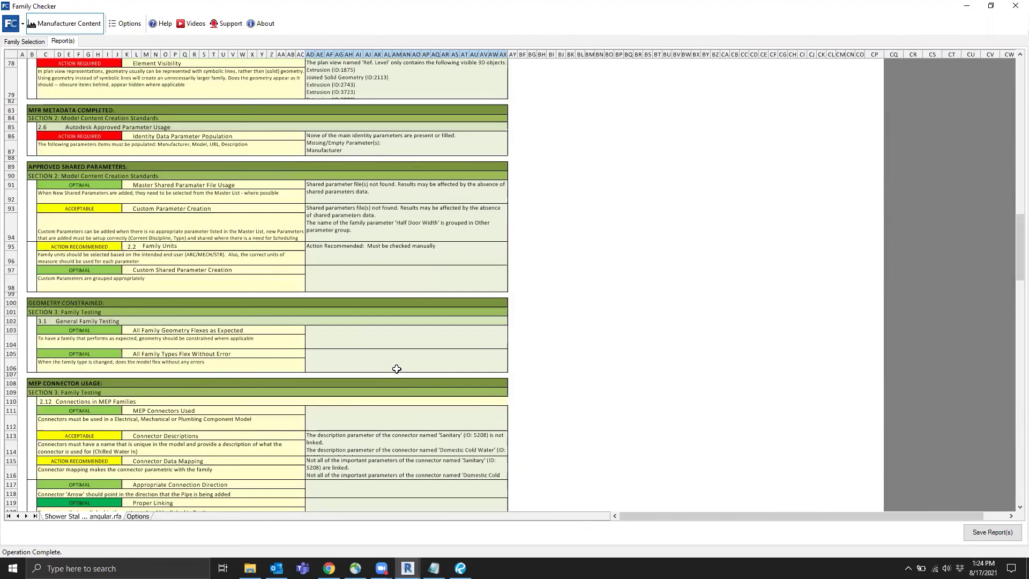
pyautogui.scroll(20, 396, 368)
pyautogui.scroll(3, 396, 369)
pyautogui.scroll(-2, 397, 369)
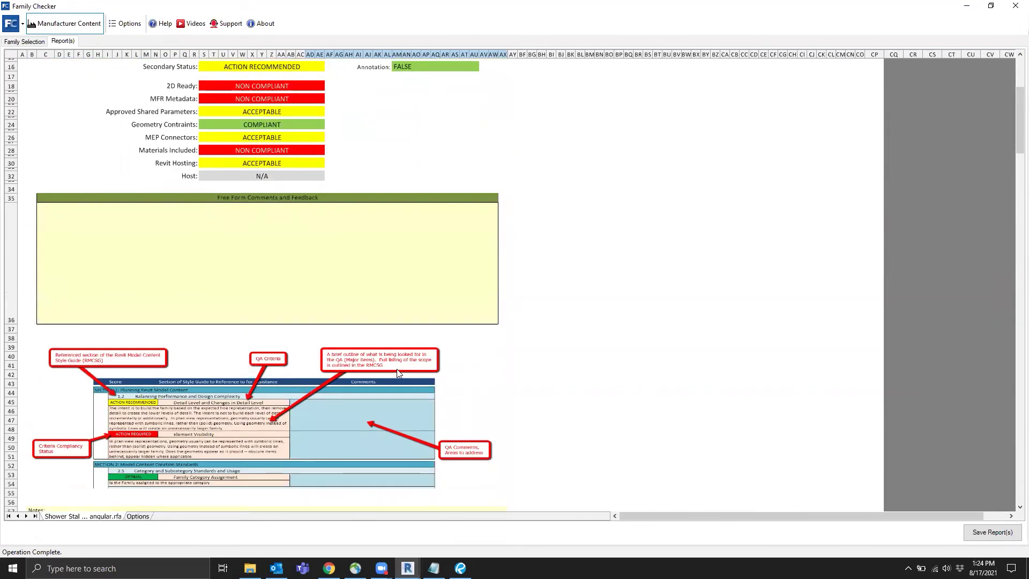
pyautogui.scroll(5, 397, 369)
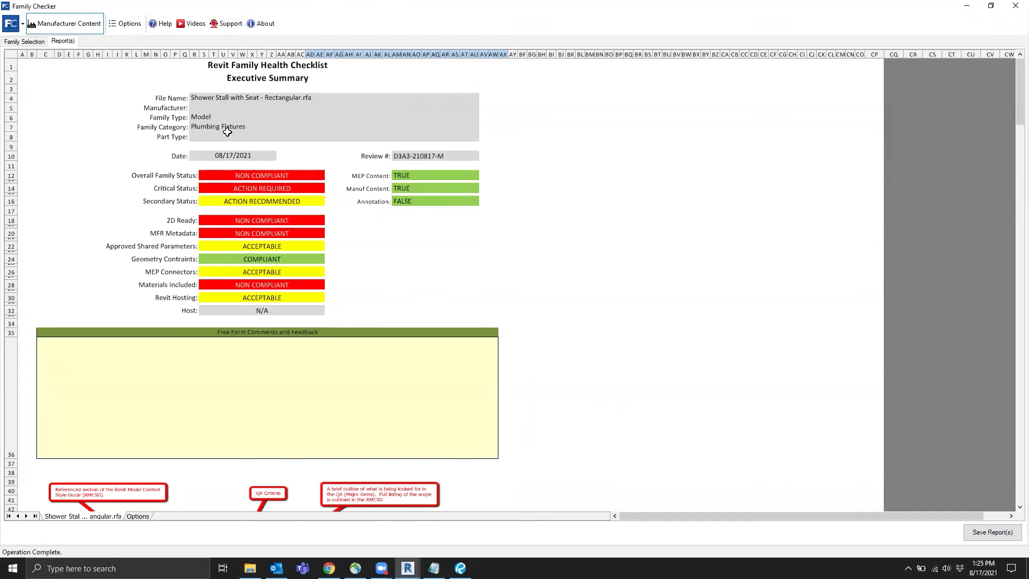
# Close the shower stall report, run Family Checker on the current Recessed Direct-Indirect Light - Symmetrical family, and maximize its report.
pyautogui.moveTo(566, 16); pyautogui.dragTo(316, 107)
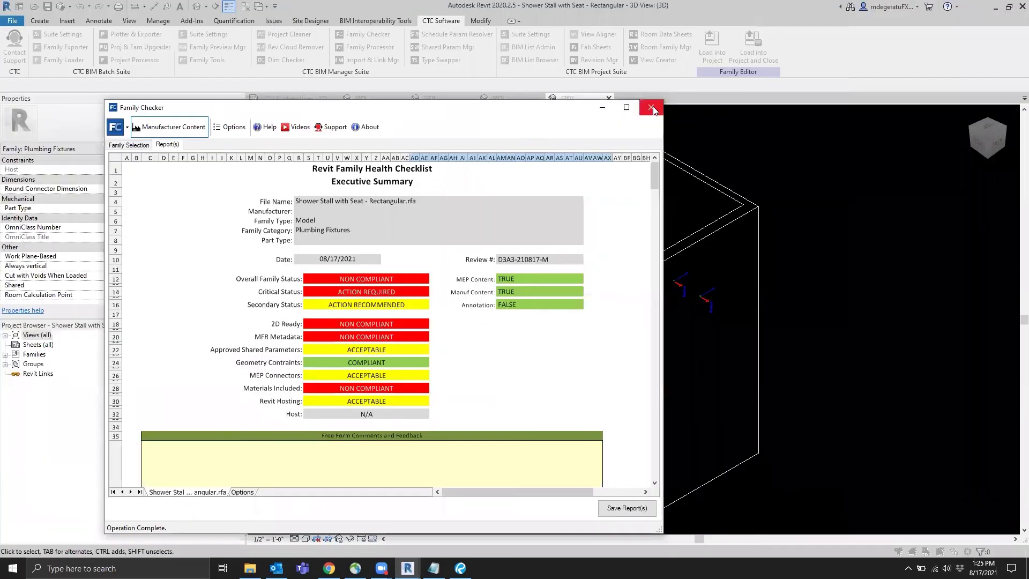
pyautogui.click(652, 108)
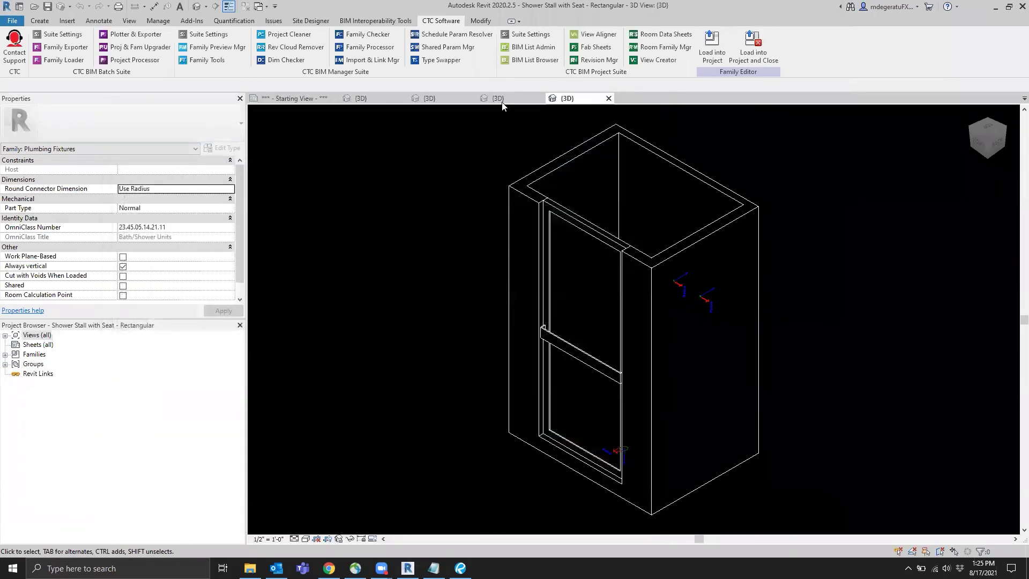
pyautogui.click(501, 99)
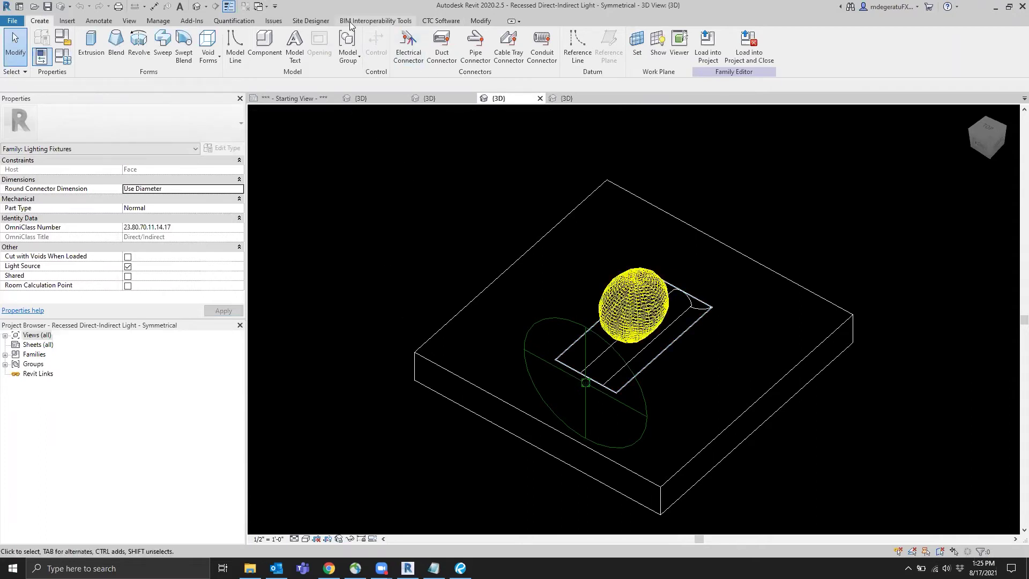
pyautogui.click(438, 22)
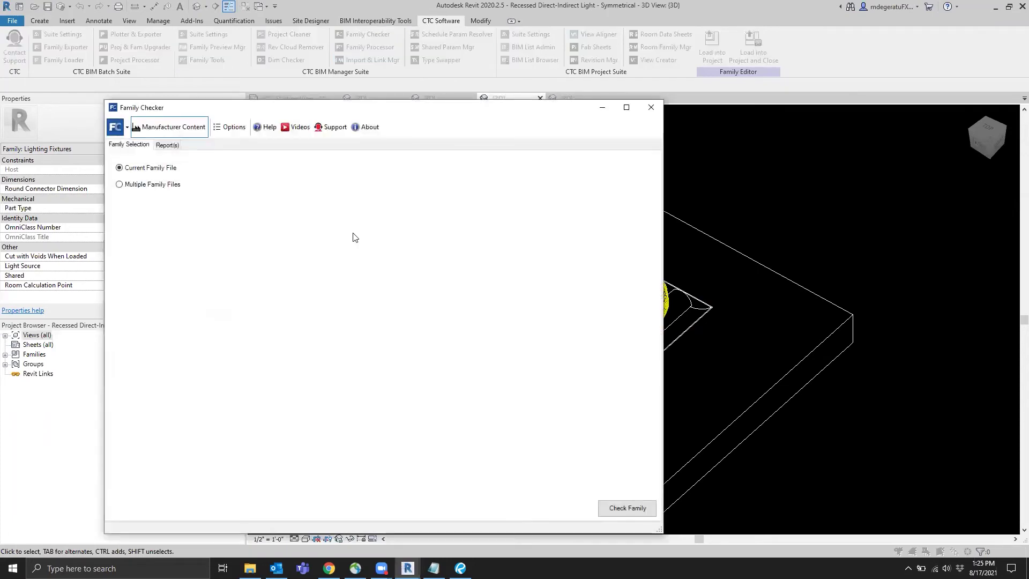
pyautogui.click(635, 508)
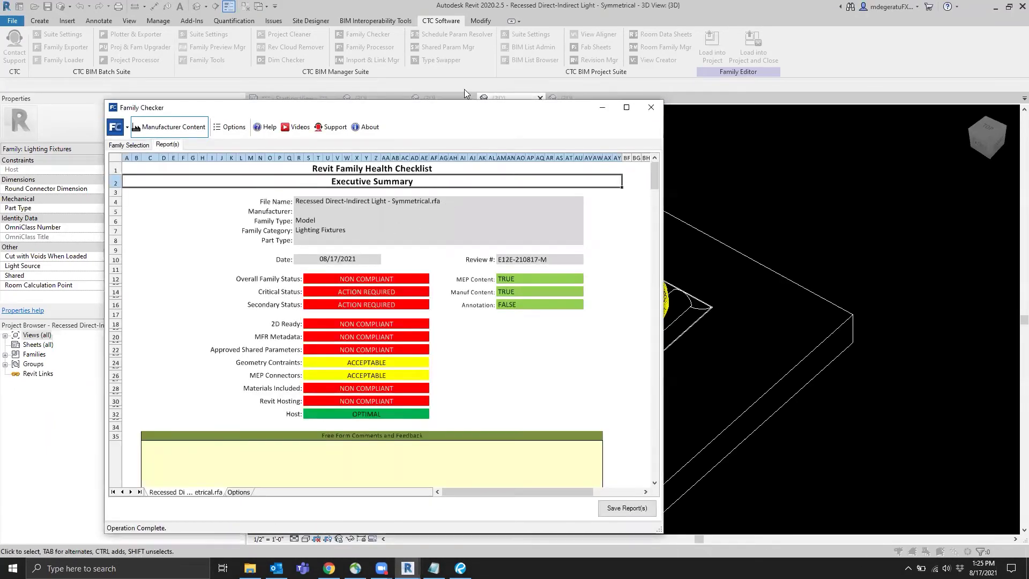
pyautogui.doubleClick(368, 107)
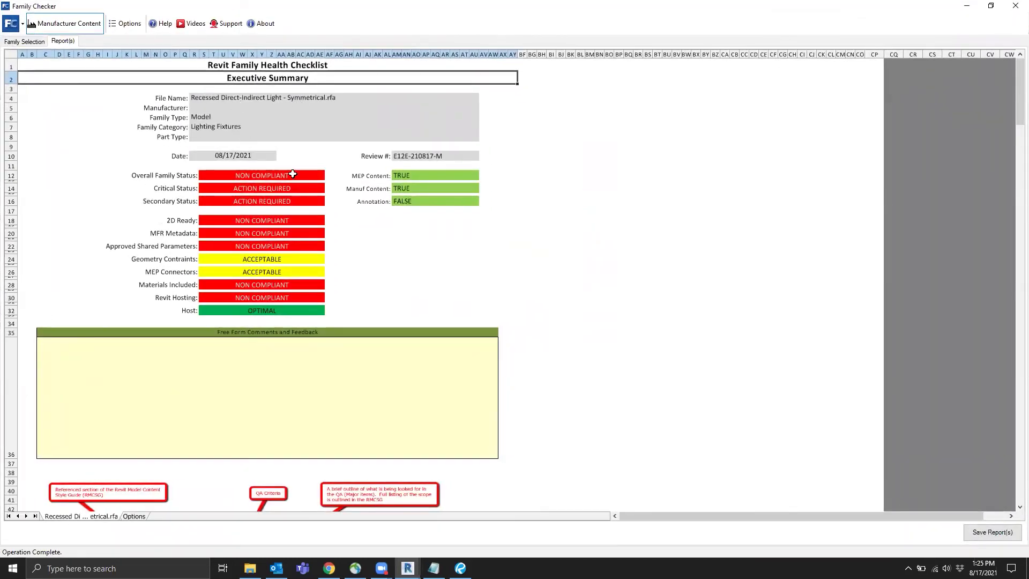
# Examine the recessed light's Executive Summary and its 2D readiness and manufacturer metadata sections.
pyautogui.scroll(-1, 354, 252)
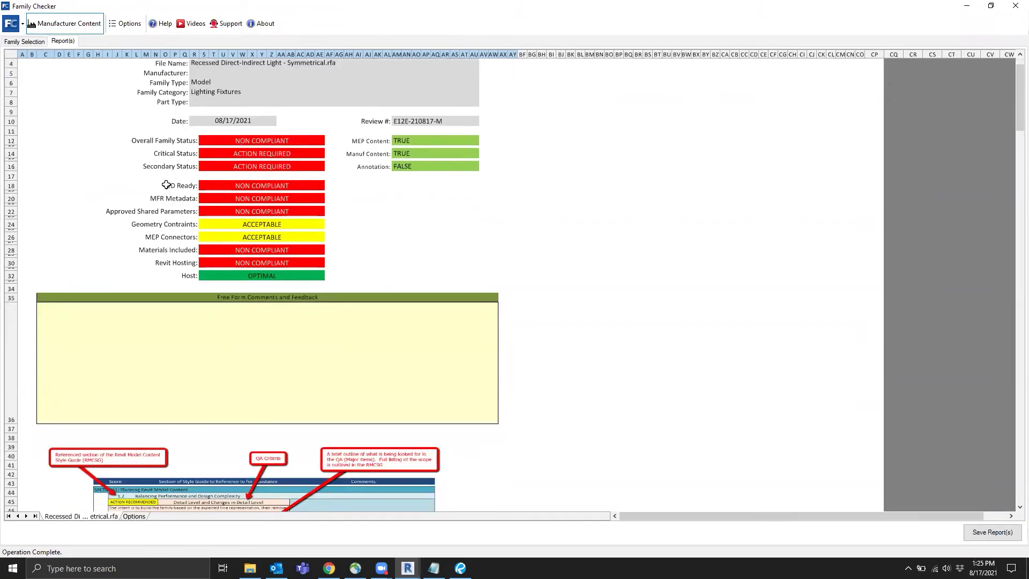
pyautogui.scroll(-1, 166, 185)
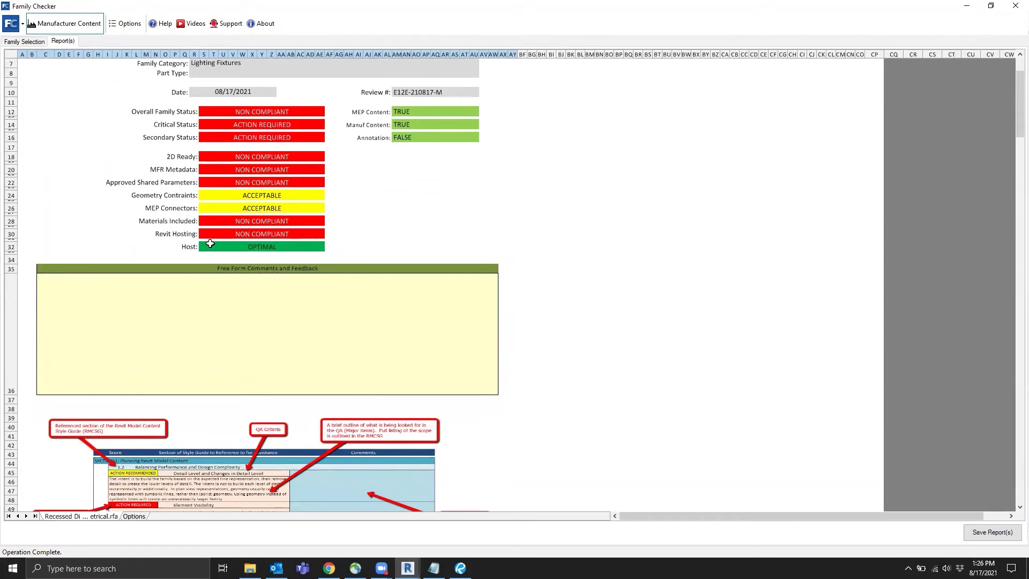
pyautogui.scroll(-10, 222, 262)
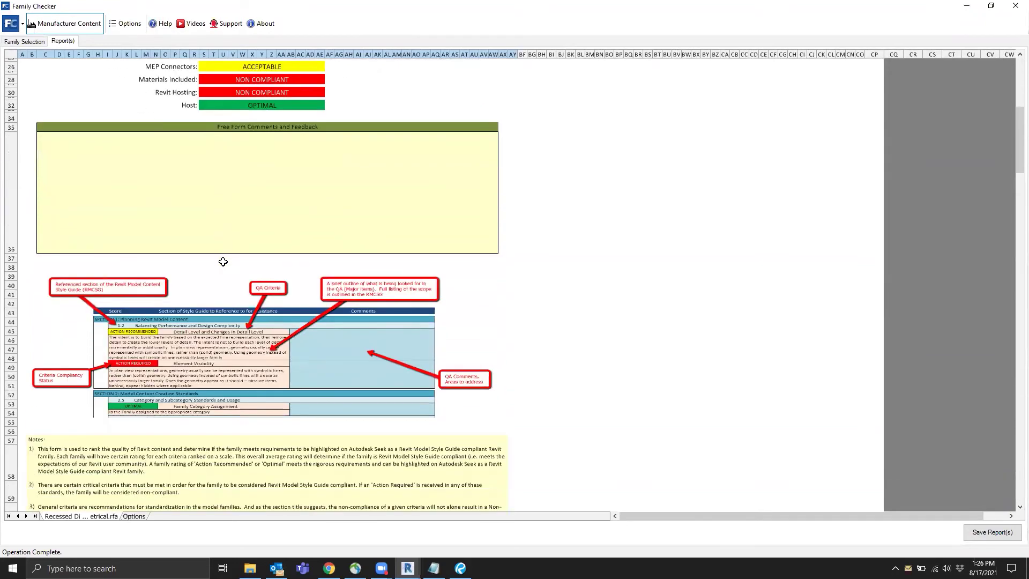
pyautogui.scroll(-4, 221, 266)
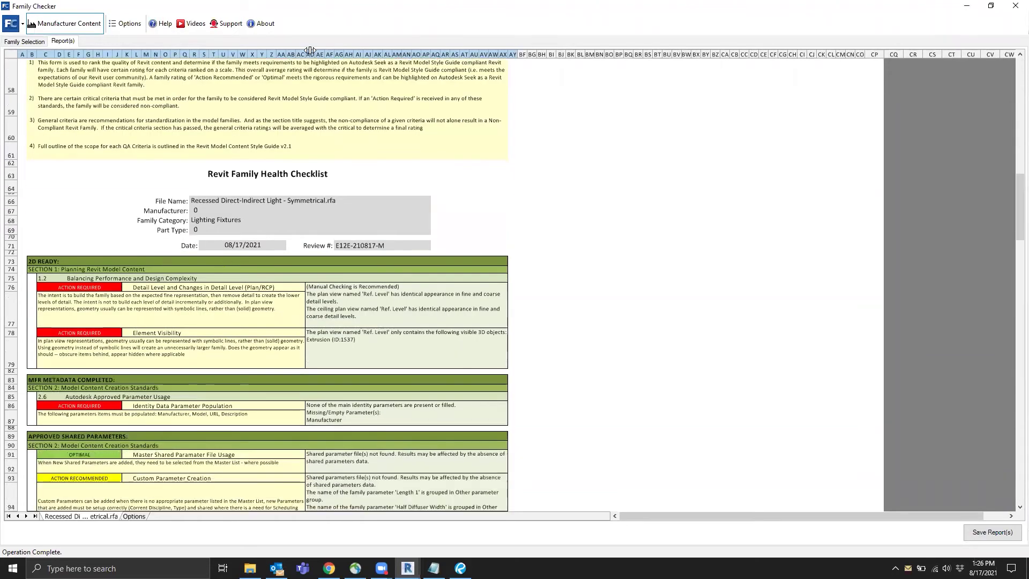
pyautogui.scroll(-3, 259, 236)
pyautogui.scroll(-3, 259, 237)
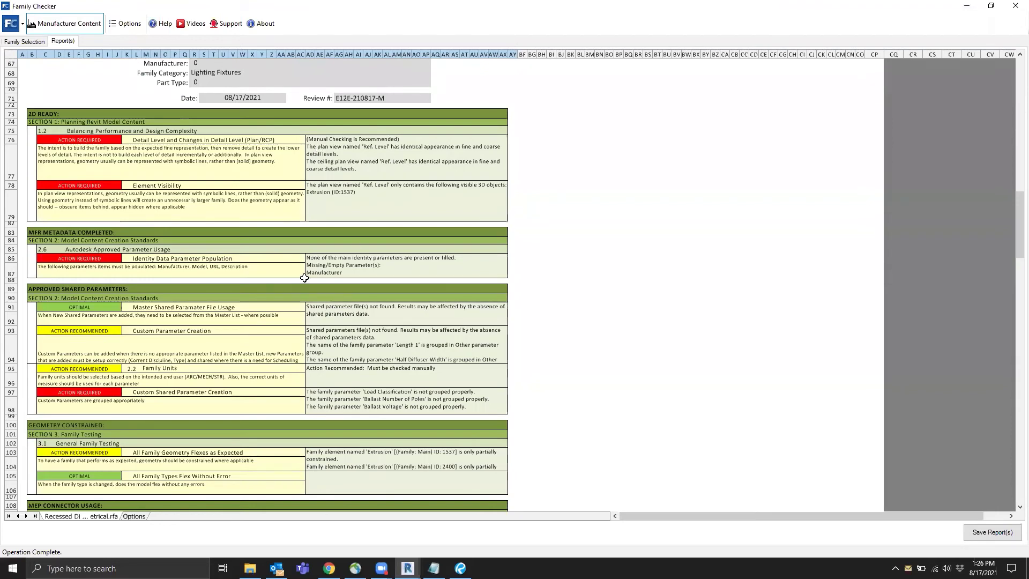
# Examine the light's shared parameters and geometry constraints, opening the full Custom Shared Parameter Creation and All Family Geometry Flexes as Expected comments.
pyautogui.scroll(-5, 277, 281)
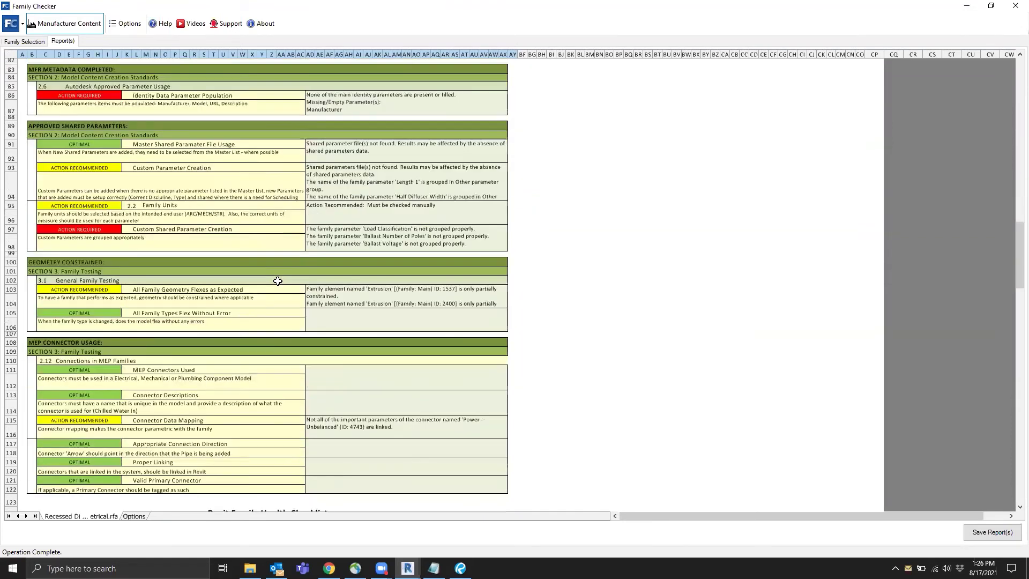
pyautogui.doubleClick(438, 235)
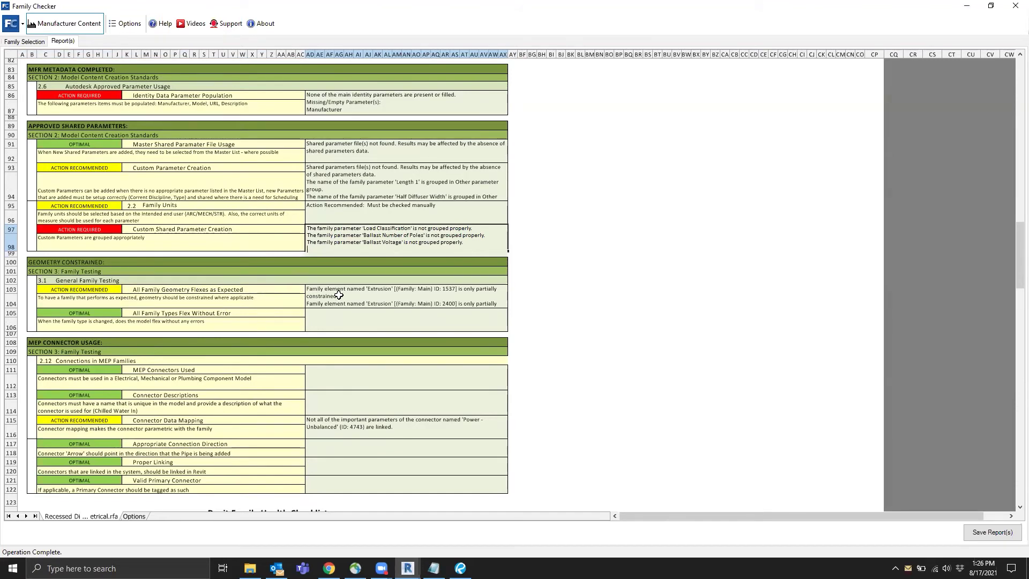
pyautogui.doubleClick(410, 295)
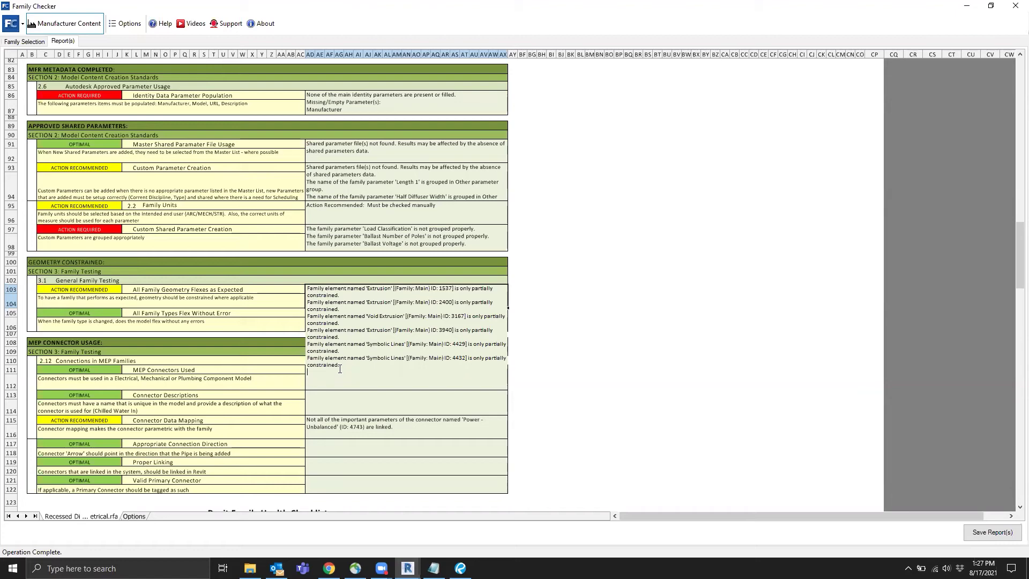
pyautogui.click(617, 291)
# Examine the light's MEP connector usage and materials sections, opening the full comment for Material Application in Model Families.
pyautogui.scroll(-4, 341, 276)
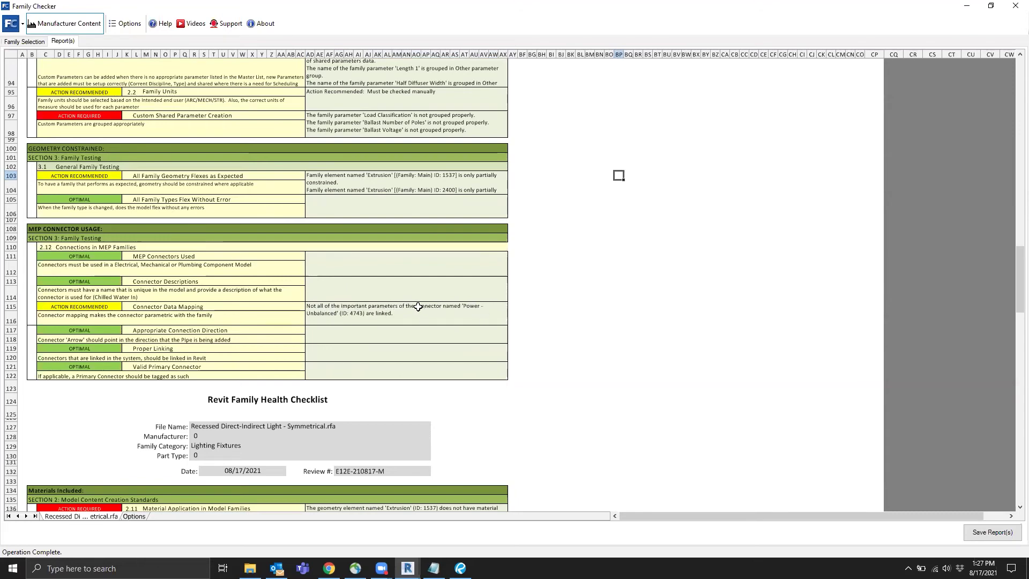
pyautogui.scroll(-5, 417, 306)
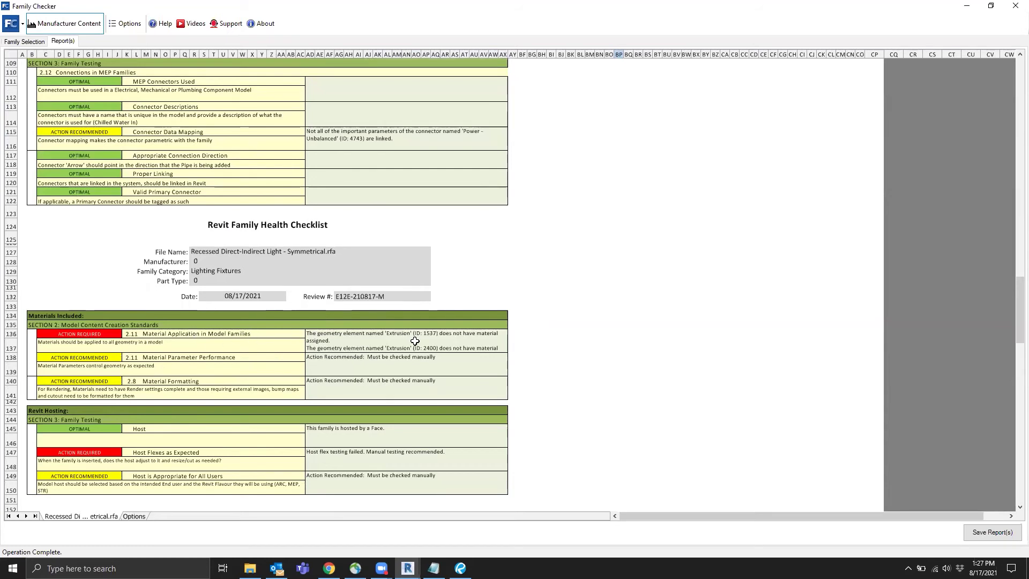
pyautogui.click(415, 340)
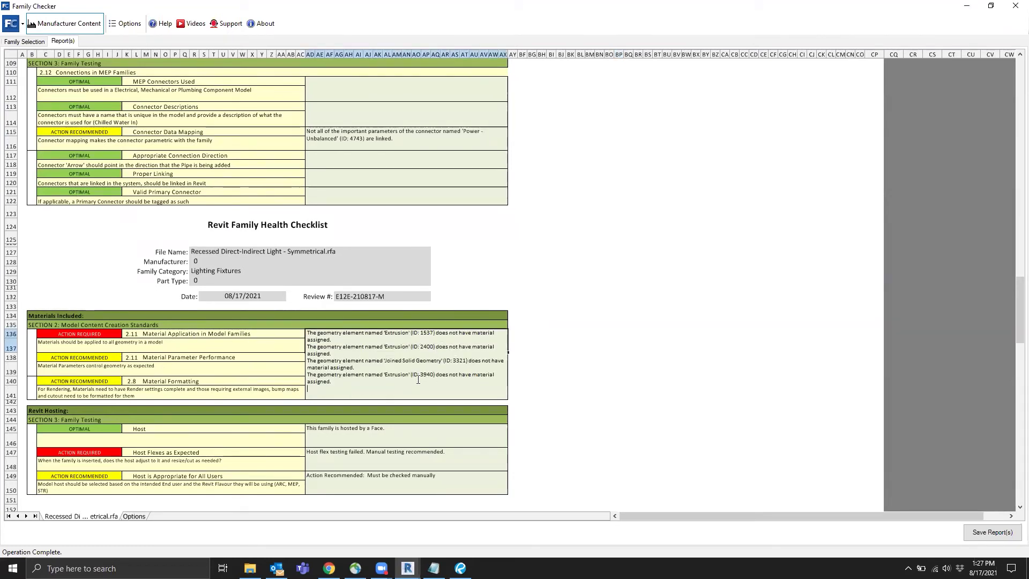
pyautogui.click(596, 288)
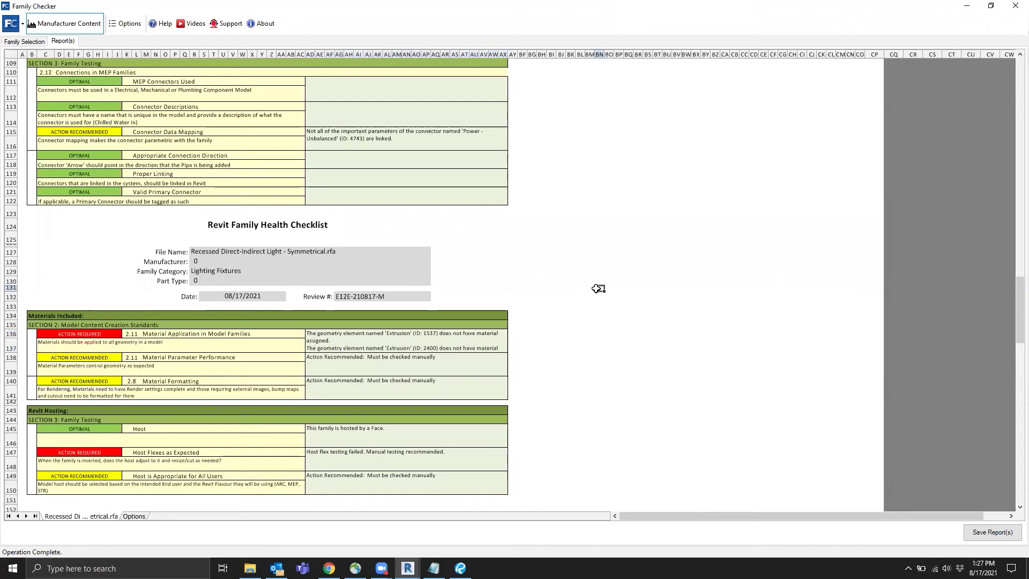
# Examine the light's Revit hosting section and its additional compliance checks, from the critical criteria to the secondary criteria.
pyautogui.scroll(-1, 272, 363)
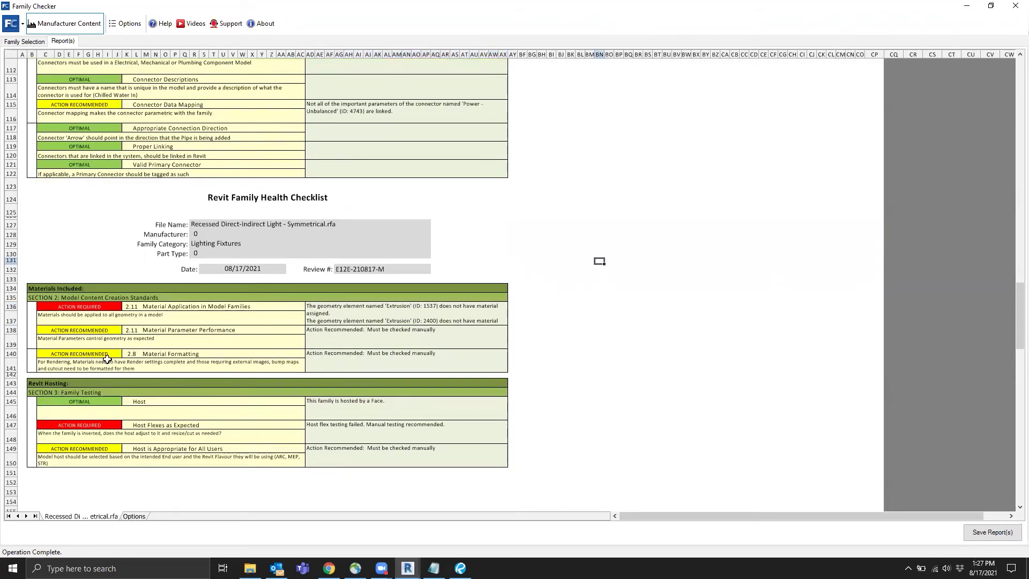
pyautogui.scroll(-8, 200, 313)
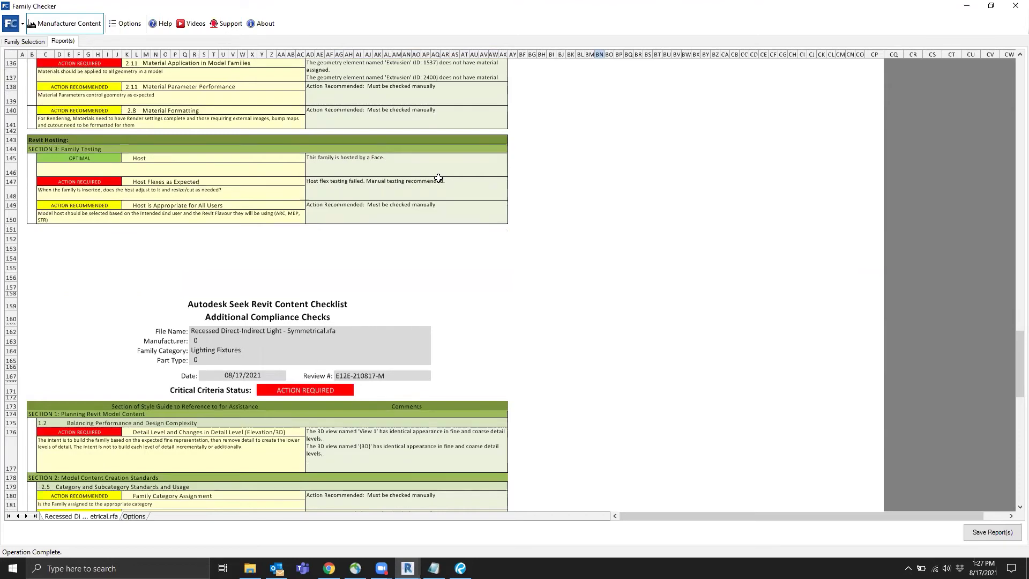
pyautogui.scroll(-5, 439, 186)
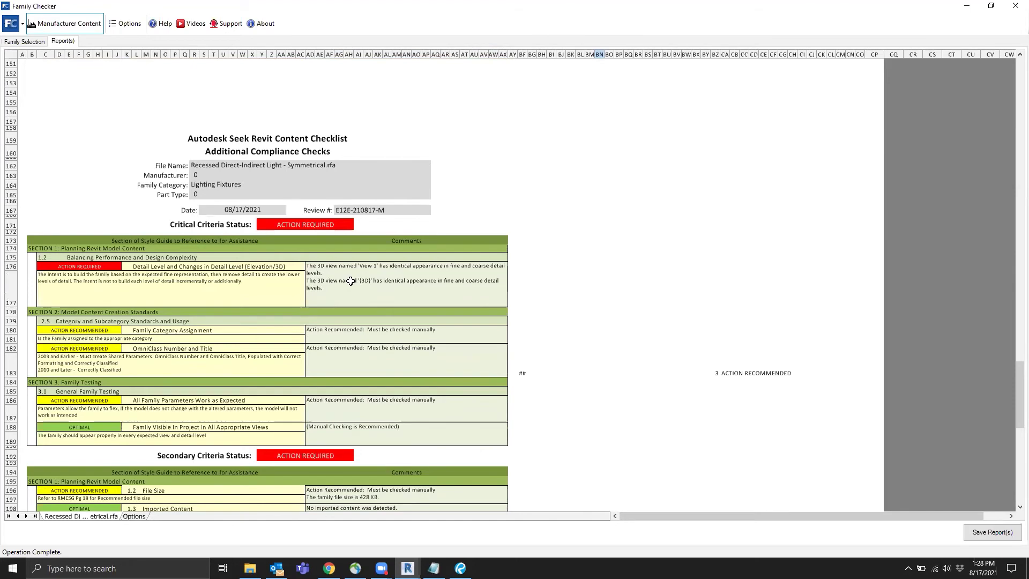
pyautogui.scroll(-14, 350, 280)
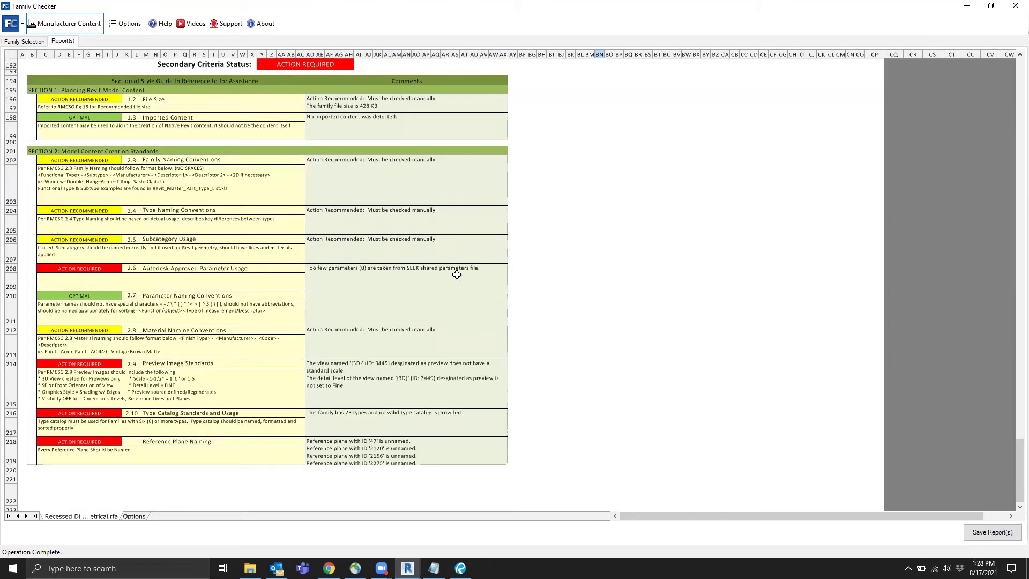
# Open the light's full Reference Plane Naming comment and highlight the listed reference planes.
pyautogui.scroll(-2, 192, 341)
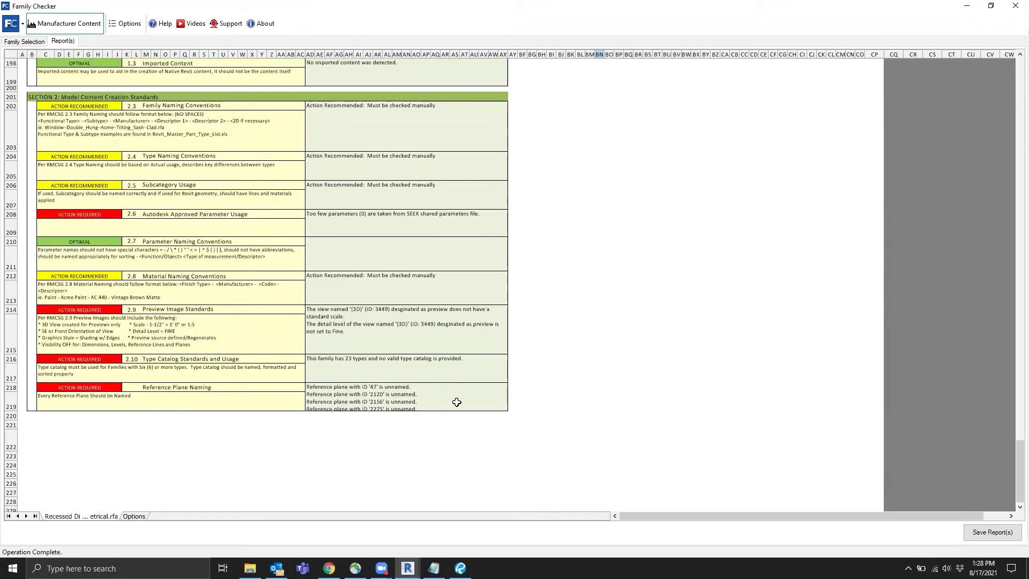
pyautogui.doubleClick(442, 394)
pyautogui.scroll(-3, 439, 393)
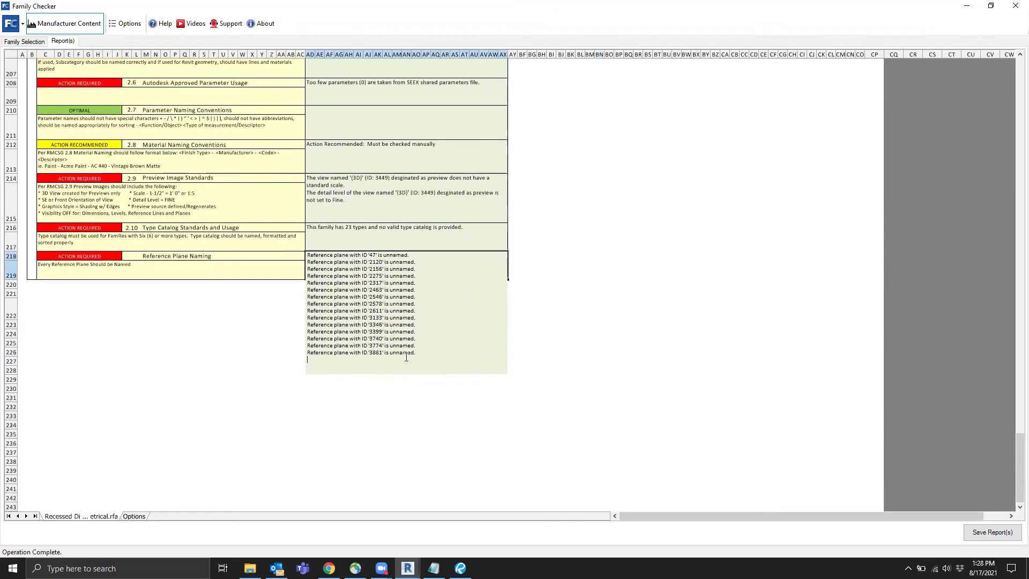
pyautogui.moveTo(414, 353); pyautogui.dragTo(316, 260)
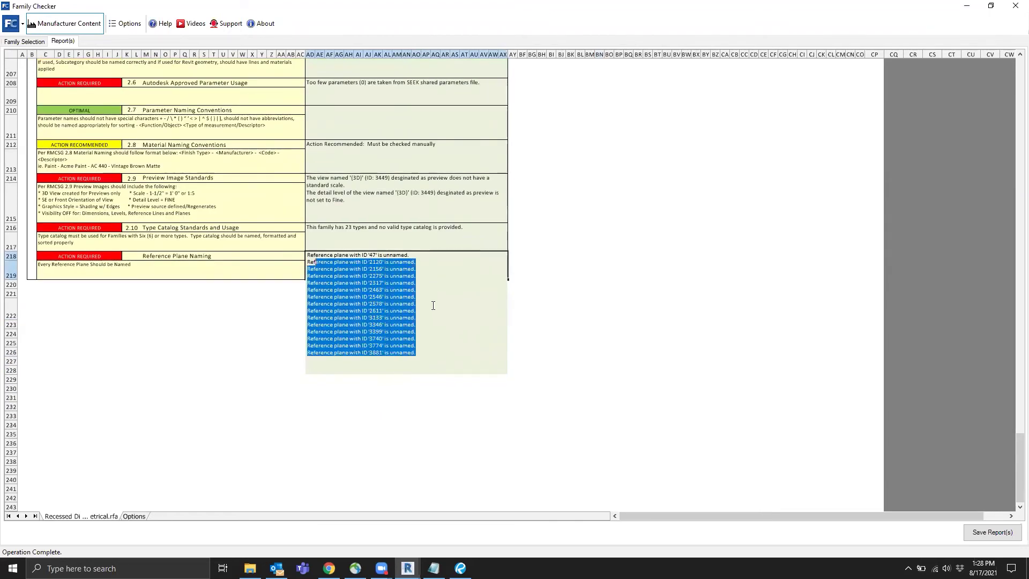
# Return to the light's approved shared parameters section and select the Custom Shared Parameter Creation comment.
pyautogui.click(471, 310)
pyautogui.scroll(20, 540, 257)
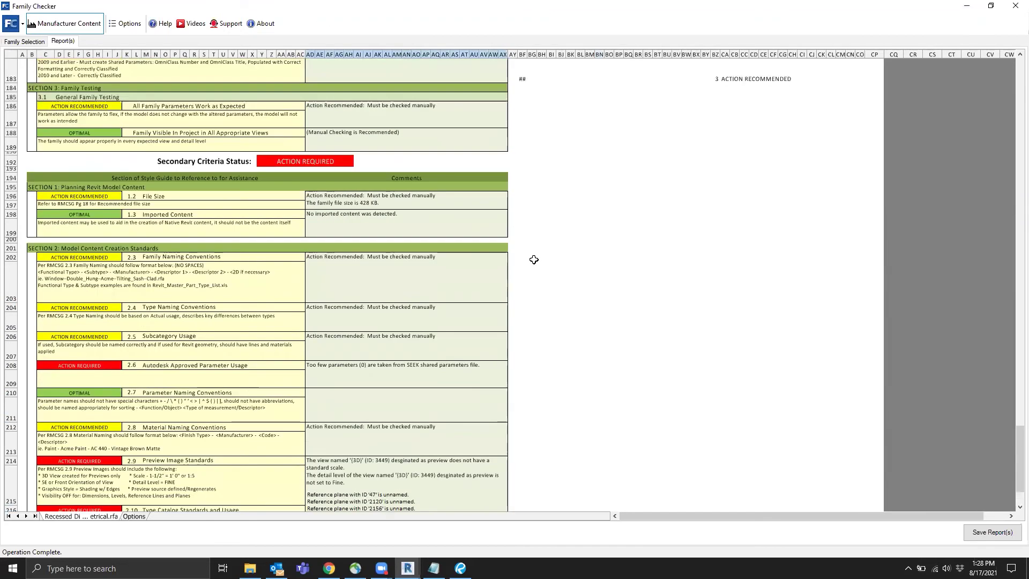
pyautogui.scroll(20, 542, 268)
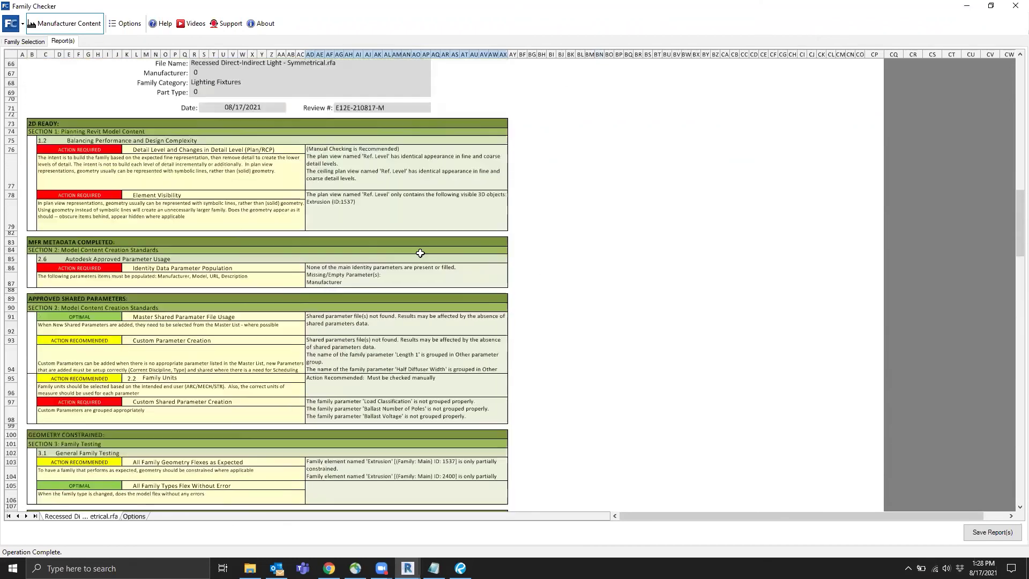
pyautogui.click(407, 410)
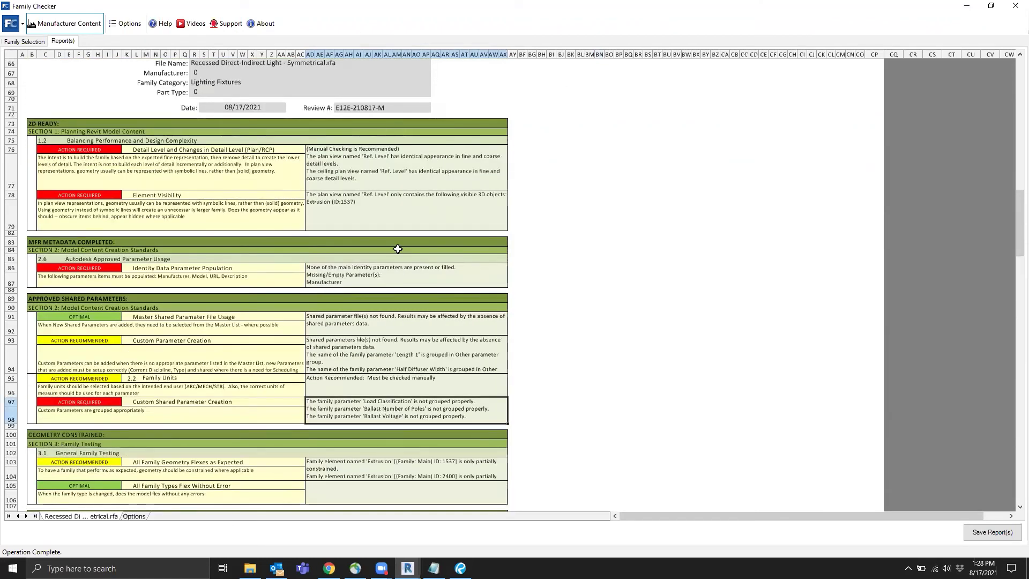
# Reduce the report window to view it over the light model, recheck the shared parameters section, and close Family Checker.
pyautogui.doubleClick(360, 6)
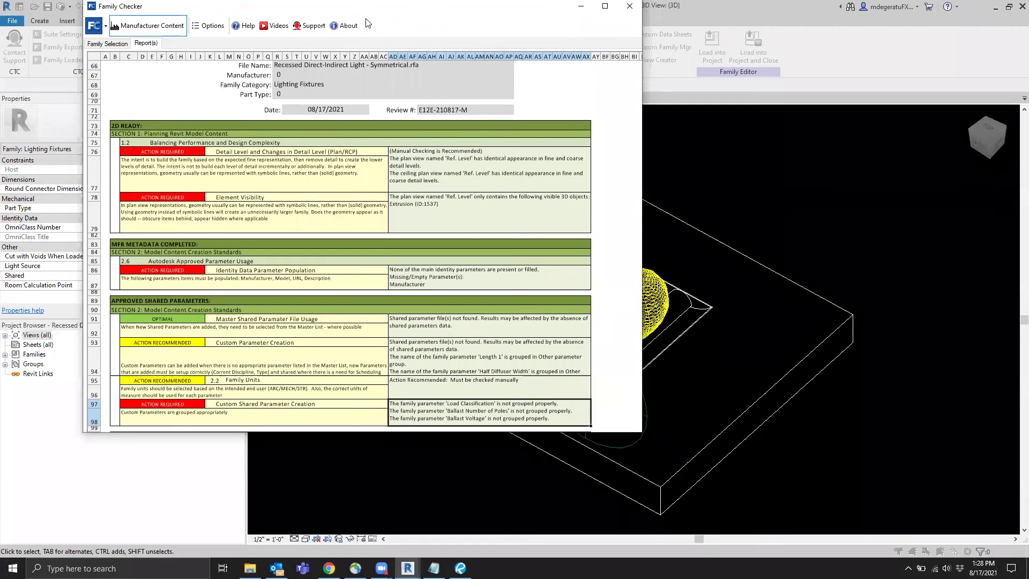
pyautogui.moveTo(366, 20); pyautogui.dragTo(763, 81)
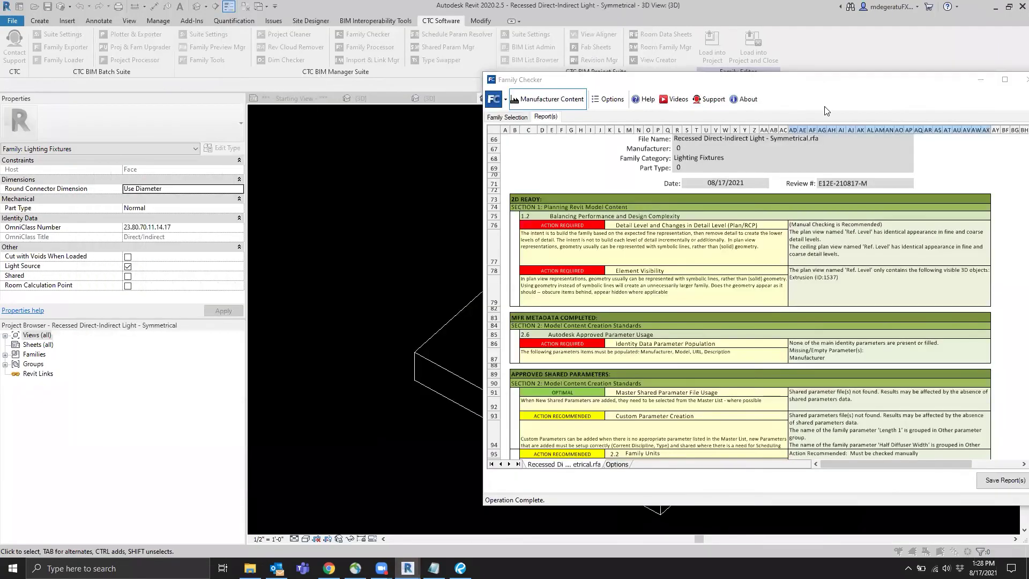
pyautogui.moveTo(904, 91); pyautogui.dragTo(904, 95)
pyautogui.moveTo(669, 77); pyautogui.dragTo(434, 58)
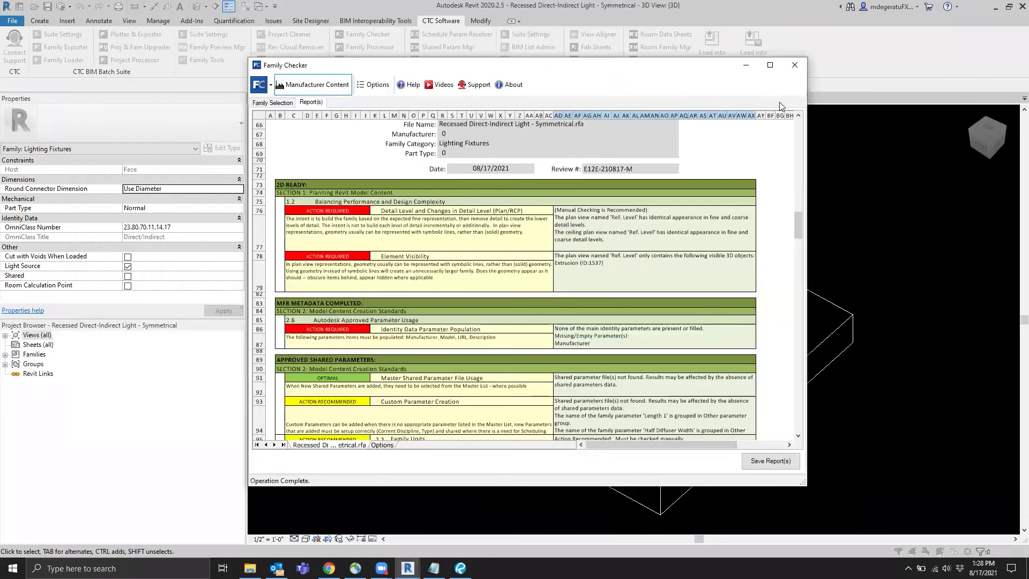
pyautogui.scroll(-3, 615, 248)
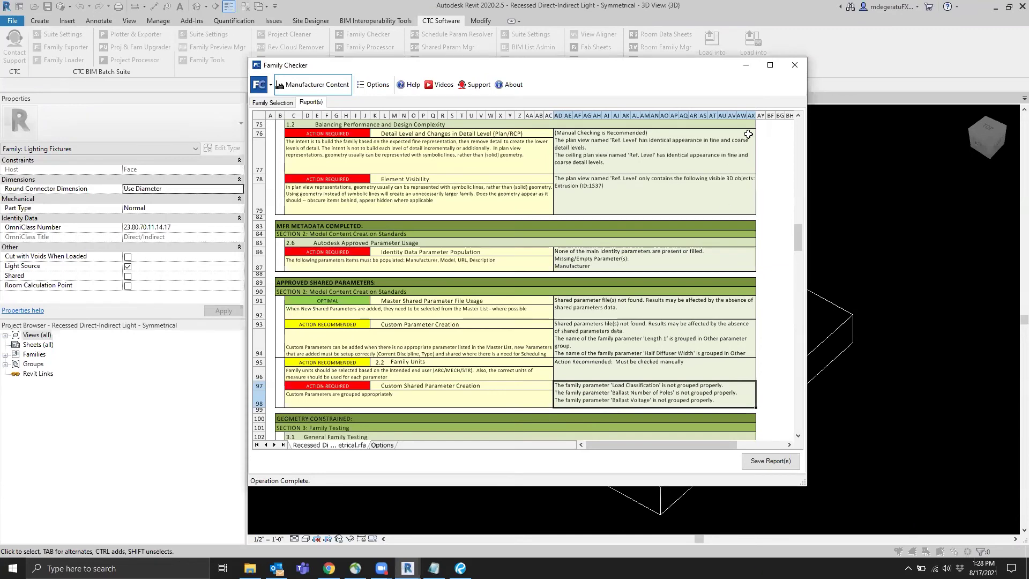
pyautogui.click(795, 65)
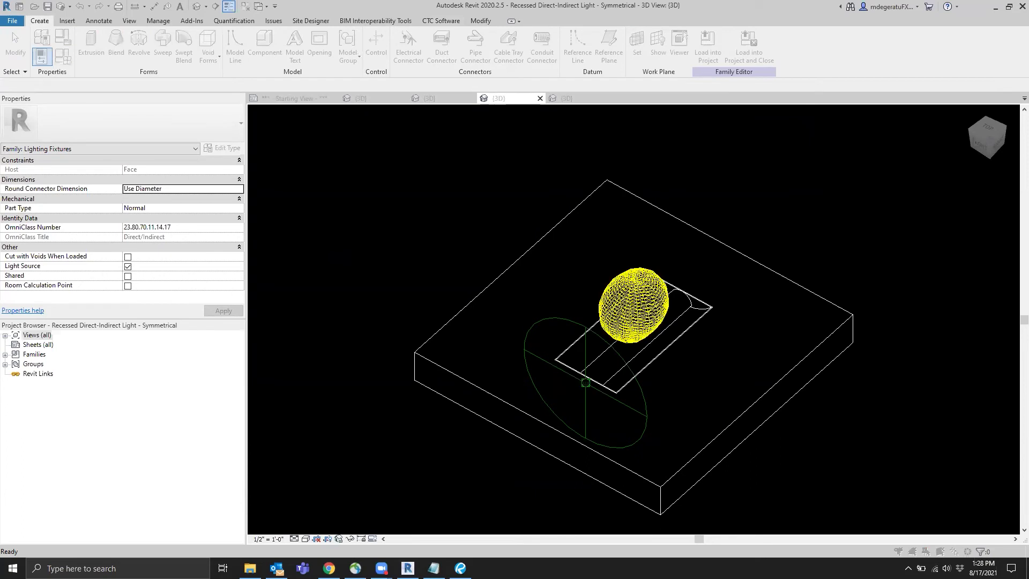
# Examine the light's parameters in an enlarged Family Types dialog, from Materials and Finishes down to Photometrics.
pyautogui.click(42, 56)
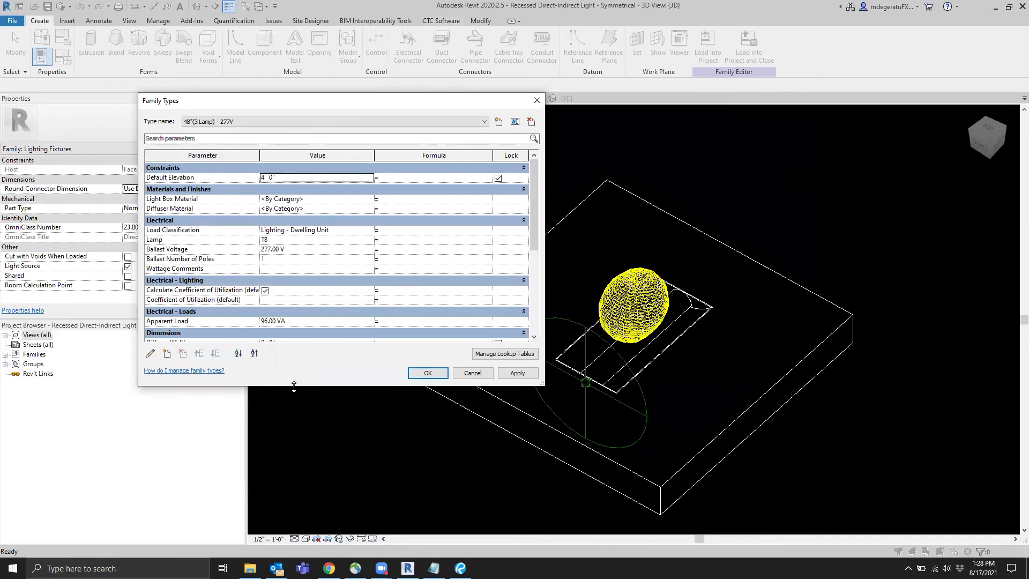
pyautogui.moveTo(294, 387); pyautogui.dragTo(294, 487)
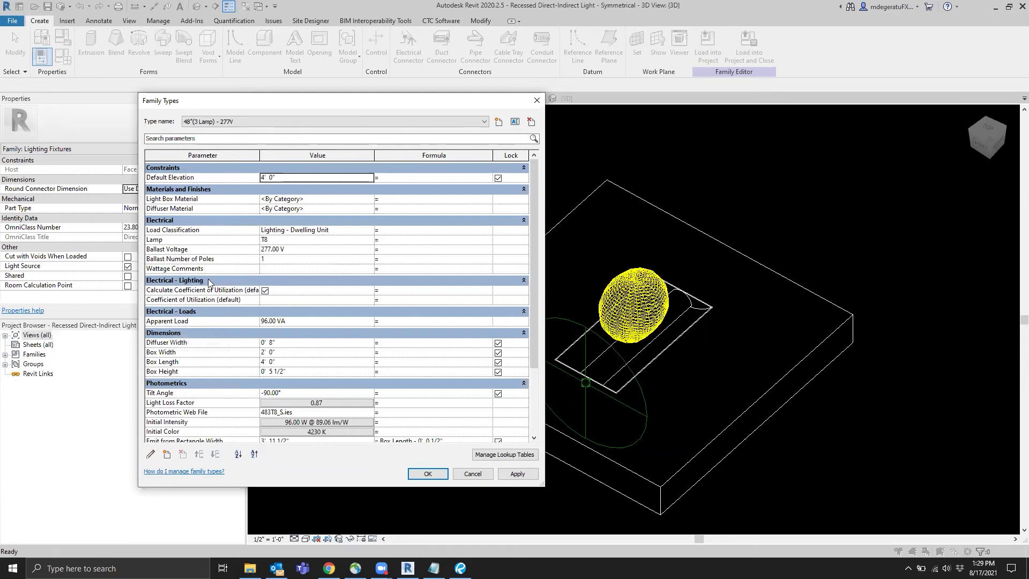
pyautogui.click(536, 101)
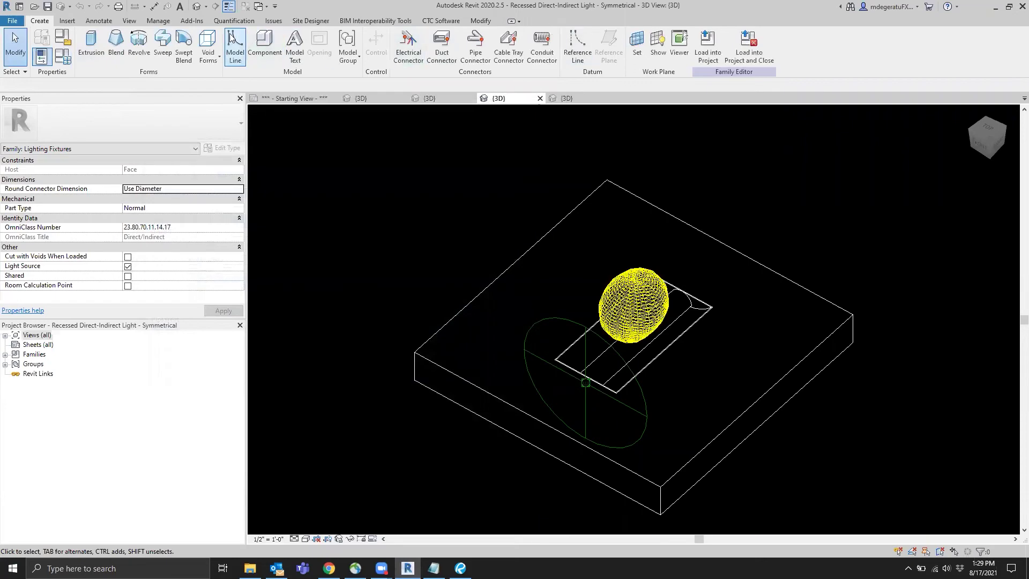
# View the materials available in the light family in the Material Browser and close it.
pyautogui.click(158, 20)
pyautogui.click(46, 45)
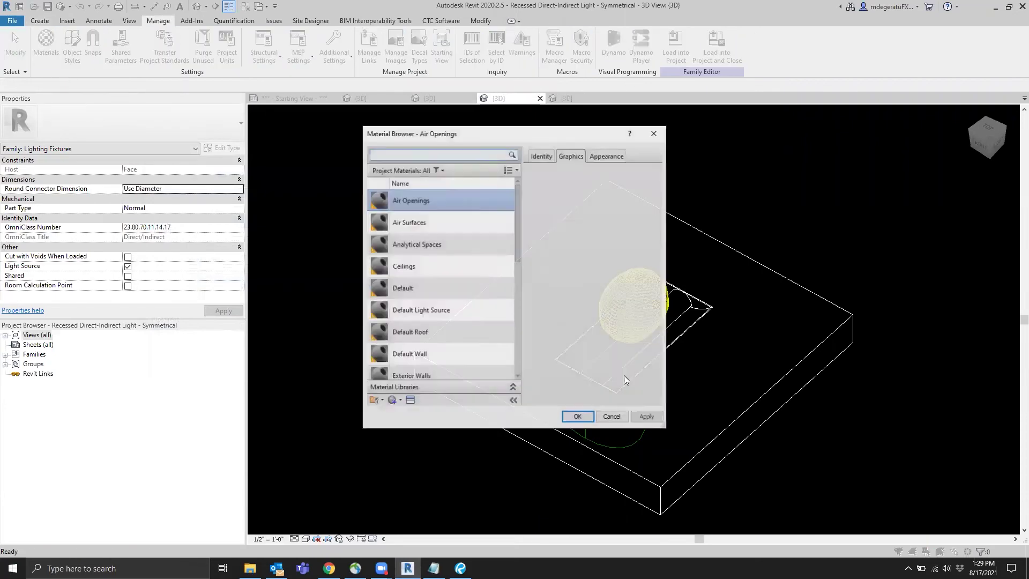
pyautogui.click(653, 133)
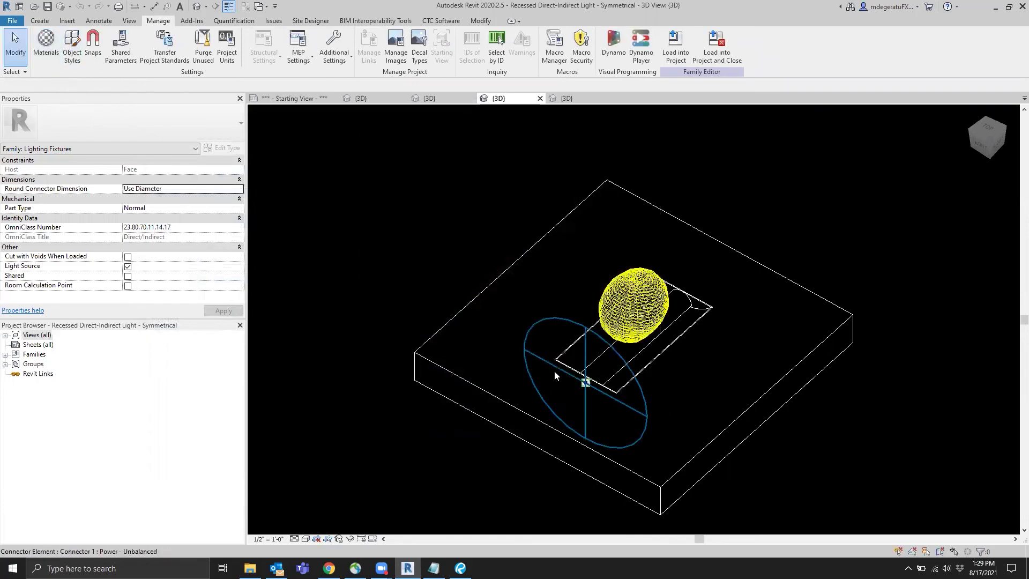
# Inspect the light source and the diffuser extrusion, checking which family parameter the extrusion's material is associated with.
pyautogui.click(616, 322)
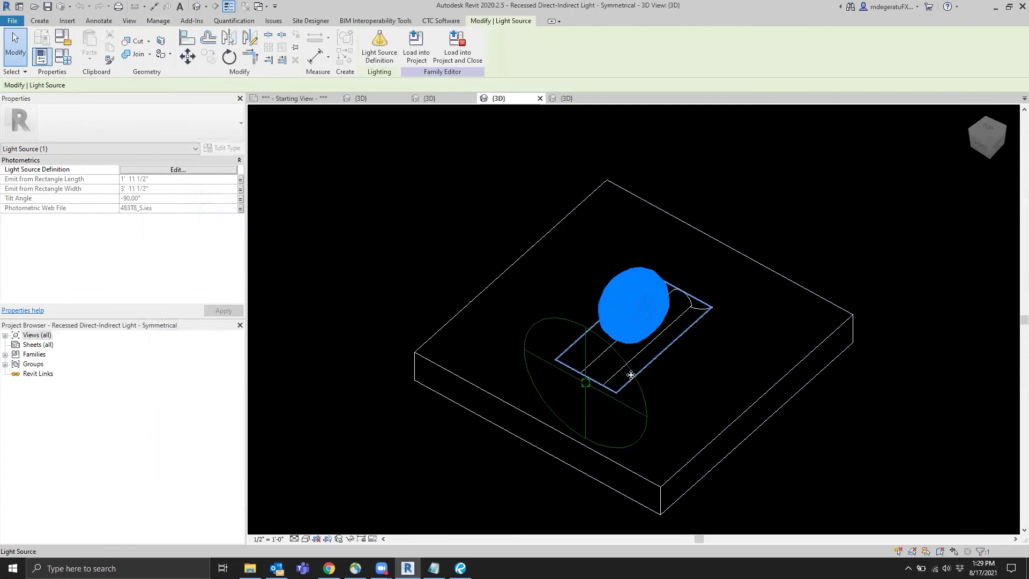
pyautogui.click(597, 356)
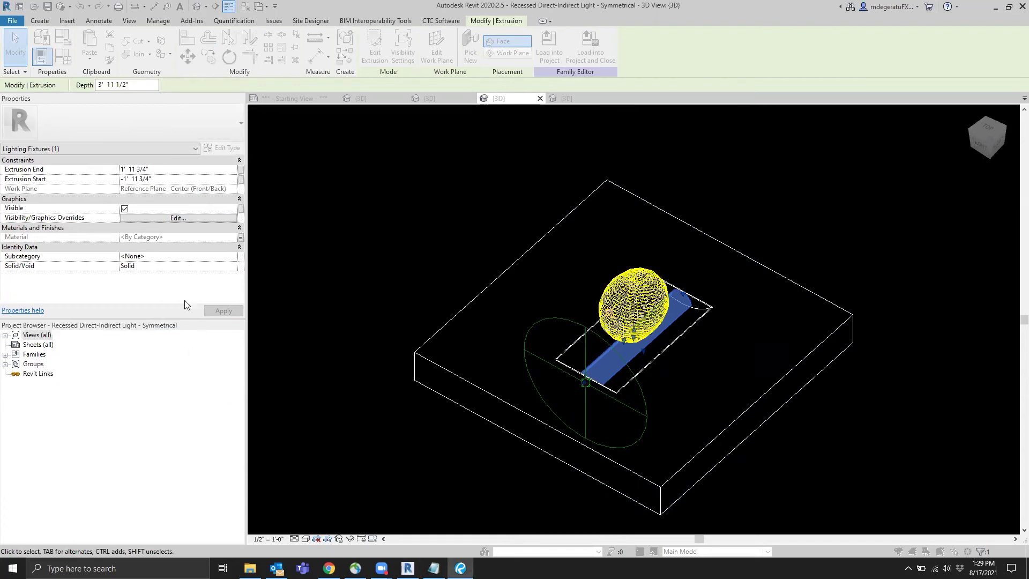
pyautogui.click(407, 568)
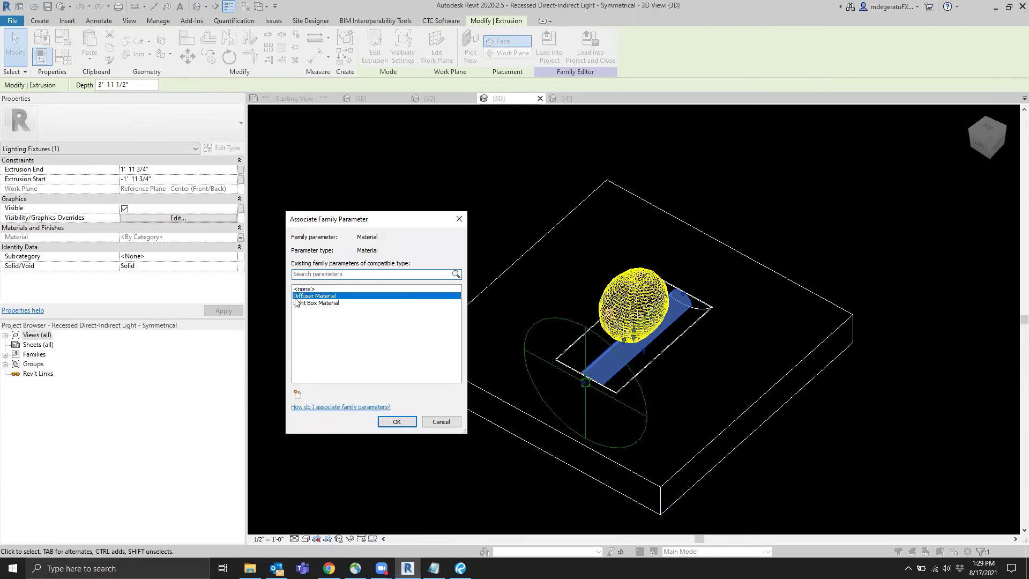
pyautogui.click(459, 220)
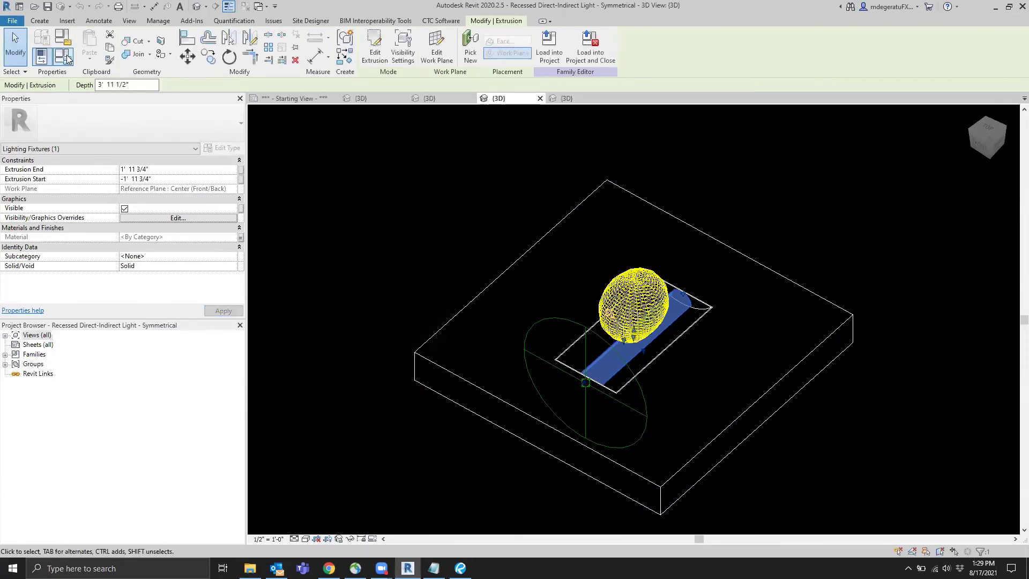
# Check the Light Box Material and Diffuser Material parameters in the light's Family Types dialog, leaving them as they are.
pyautogui.click(63, 57)
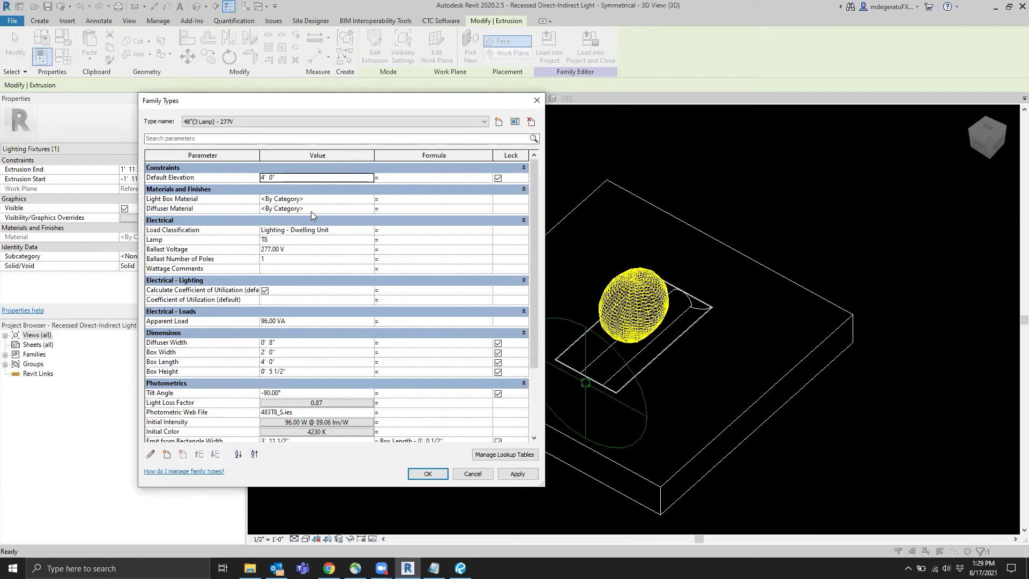
pyautogui.moveTo(492, 103); pyautogui.dragTo(460, 126)
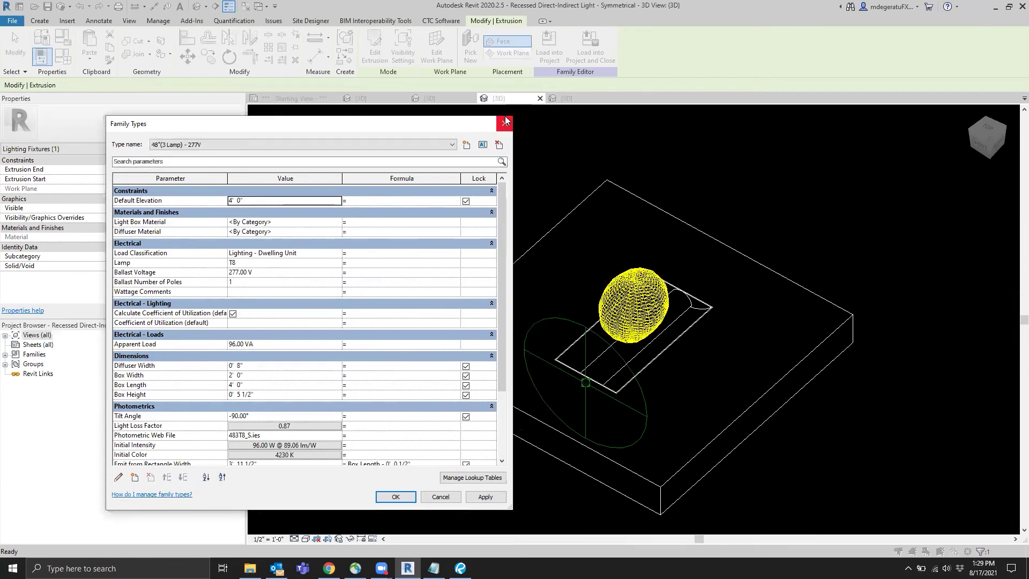
pyautogui.click(506, 123)
# View the Base Cabinet-Built In family's 3D view and return to the recessed light's 3D view.
pyautogui.click(429, 98)
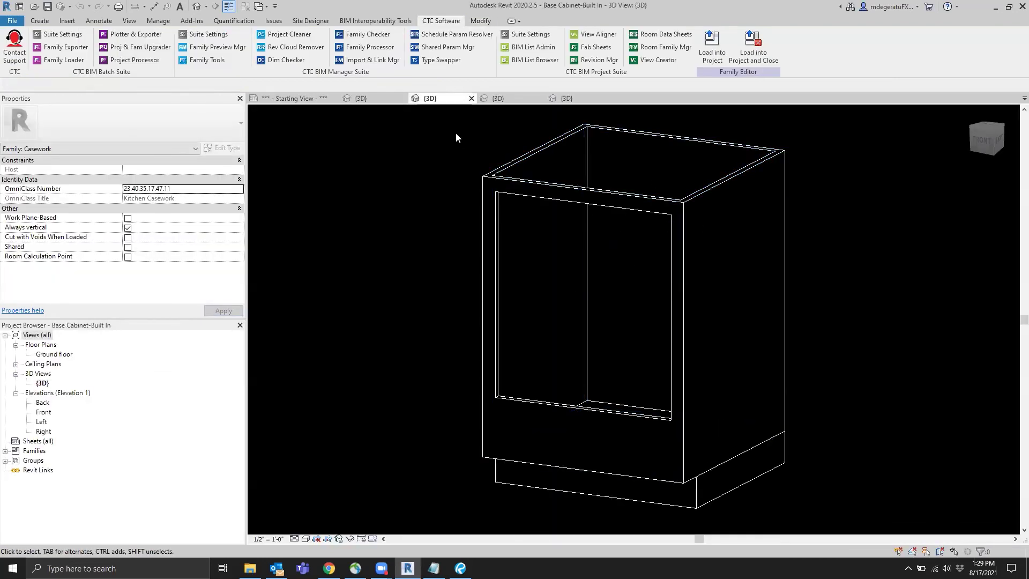
pyautogui.click(512, 105)
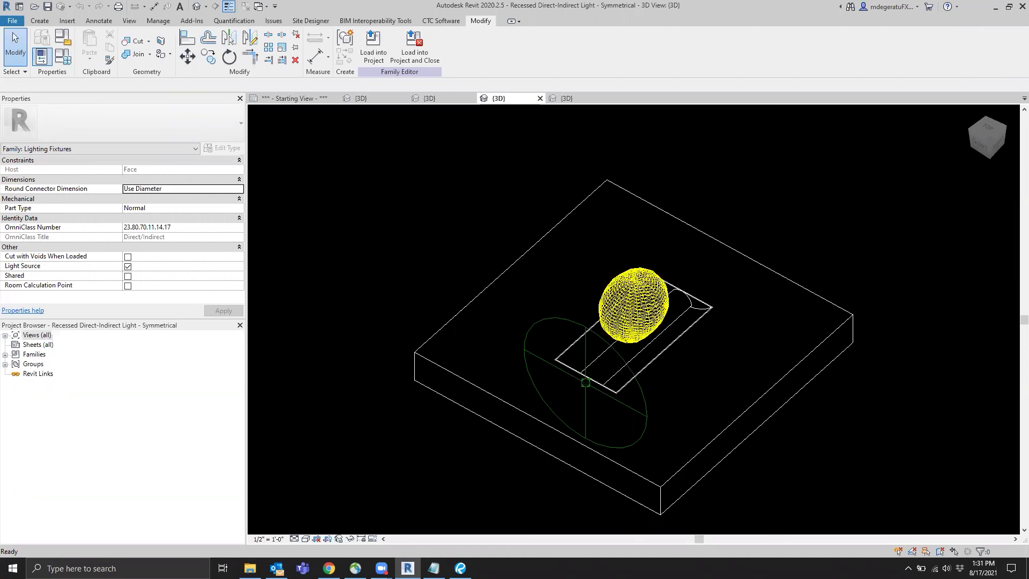
# In the MEPPP sample project, list the Air Terminals families and view the Save option for Return - Louvered Grille - Surface Mount.
pyautogui.click(294, 98)
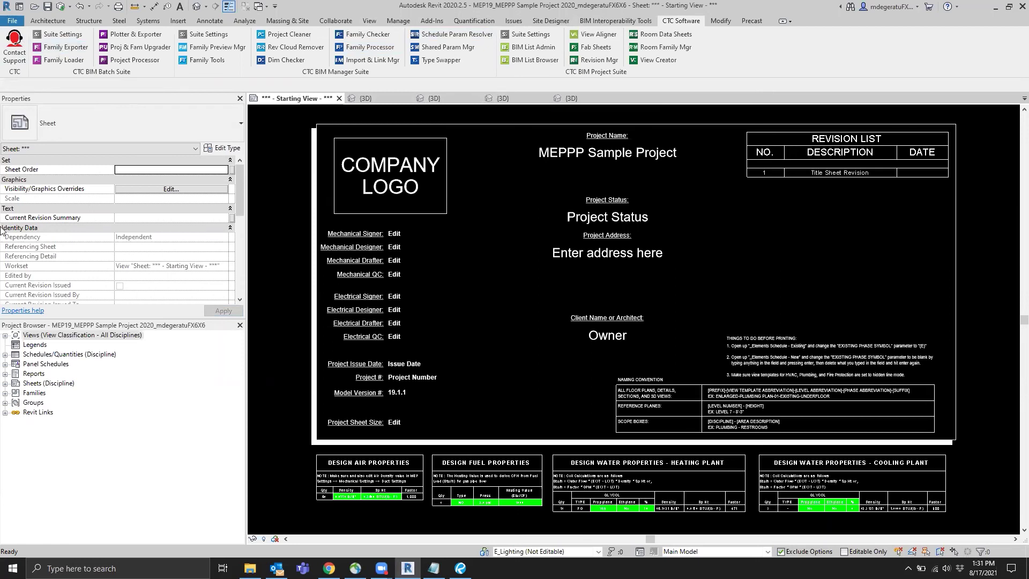
pyautogui.click(5, 393)
pyautogui.click(15, 385)
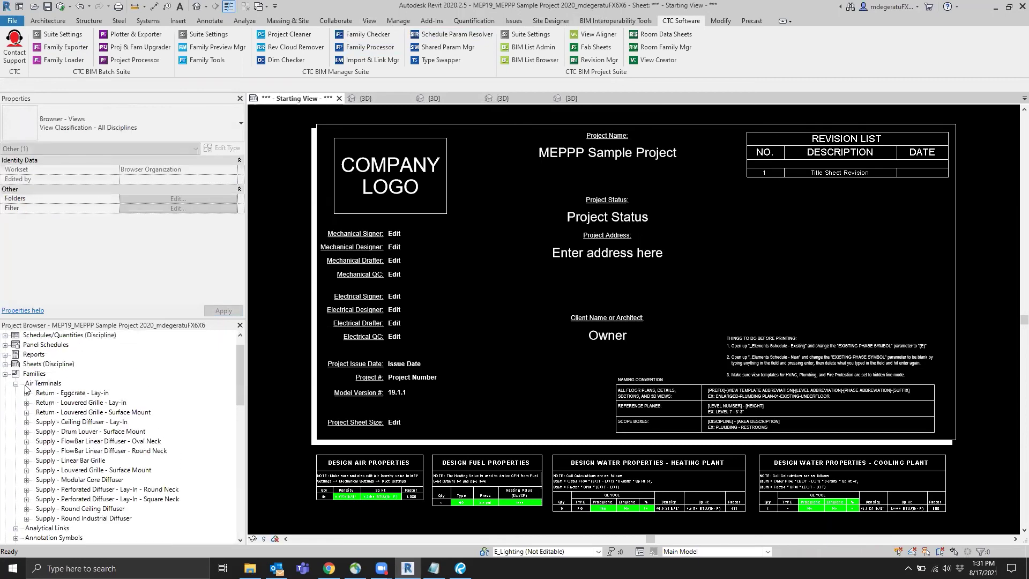
pyautogui.click(71, 412)
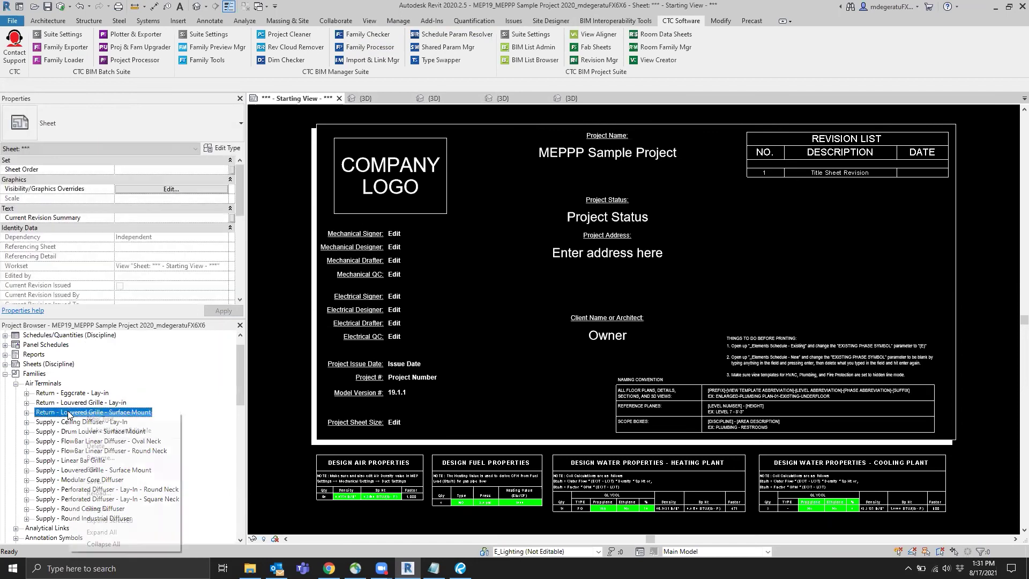
pyautogui.rightClick(71, 411)
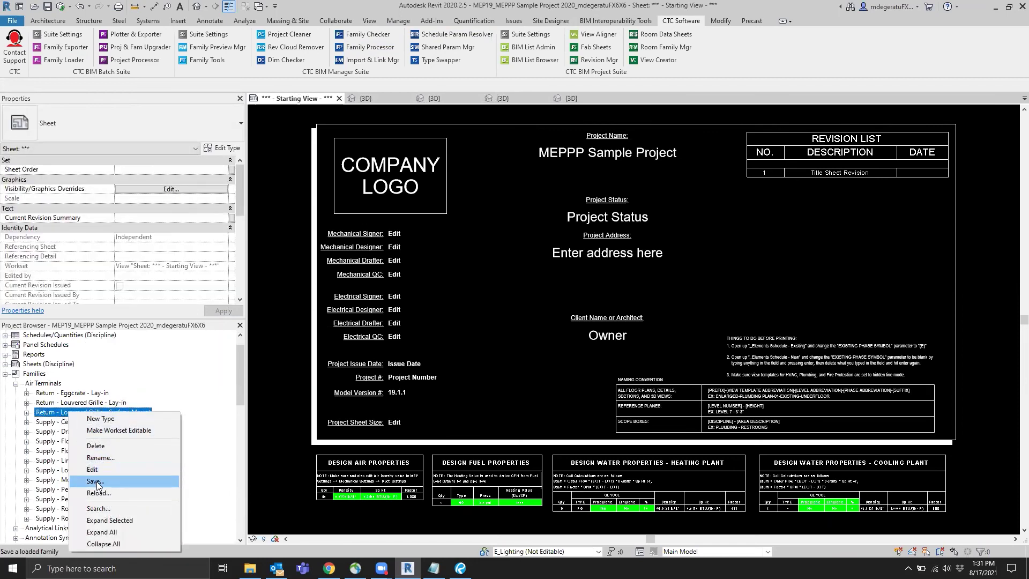
# View the Save option for the whole Families branch, dismiss it, and collapse the branch.
pyautogui.click(25, 374)
pyautogui.rightClick(25, 374)
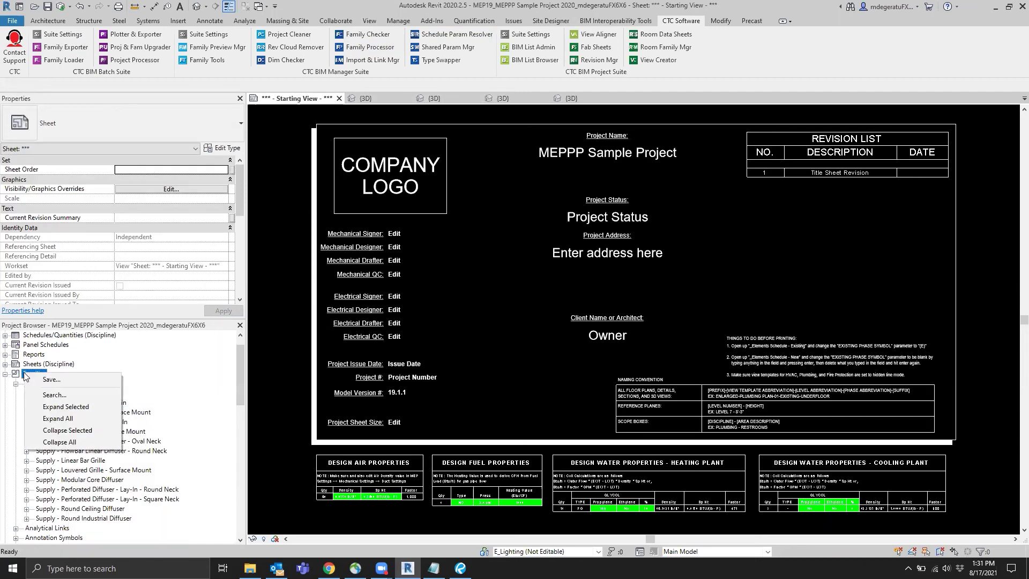
pyautogui.press('Escape')
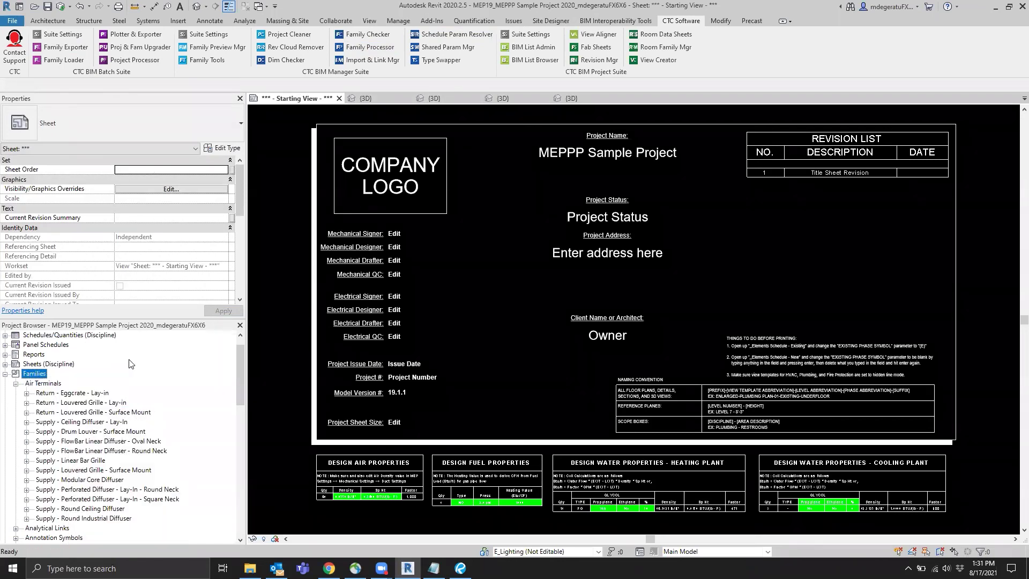
pyautogui.click(6, 375)
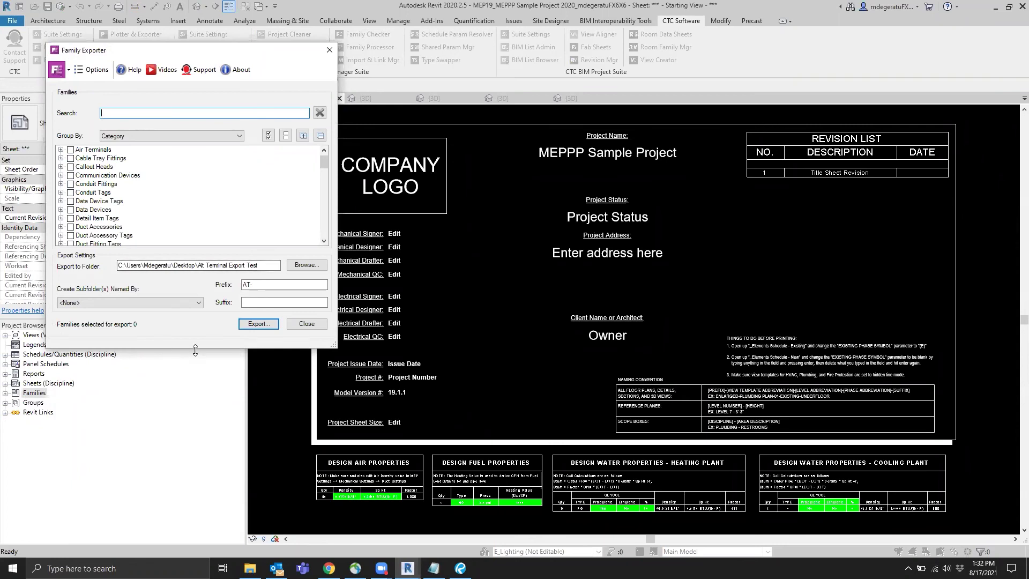
# Examine the family categories and export settings in an enlarged Family Exporter dialog, and close it without exporting.
pyautogui.moveTo(195, 348); pyautogui.dragTo(195, 482)
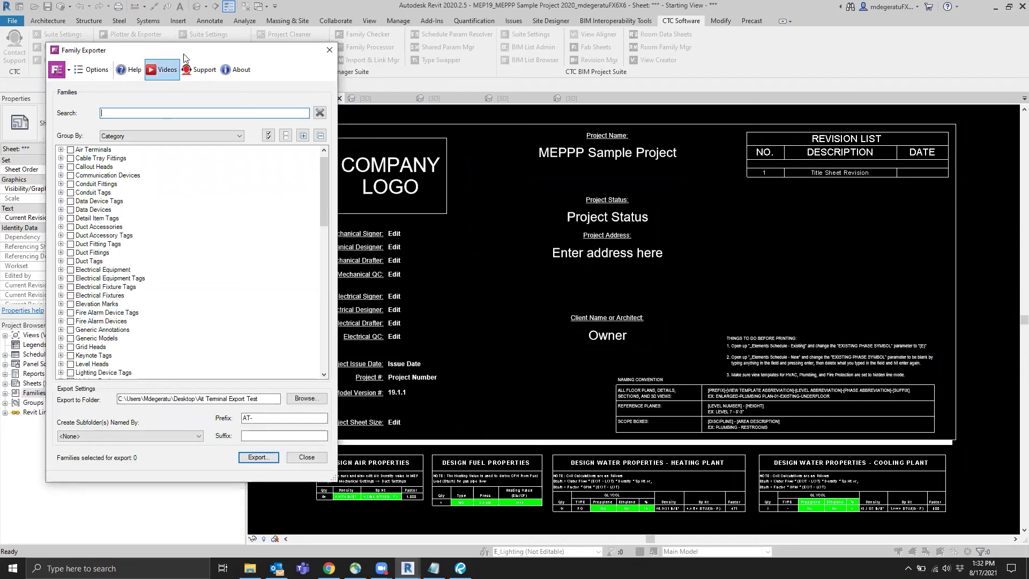
pyautogui.moveTo(187, 55); pyautogui.dragTo(239, 84)
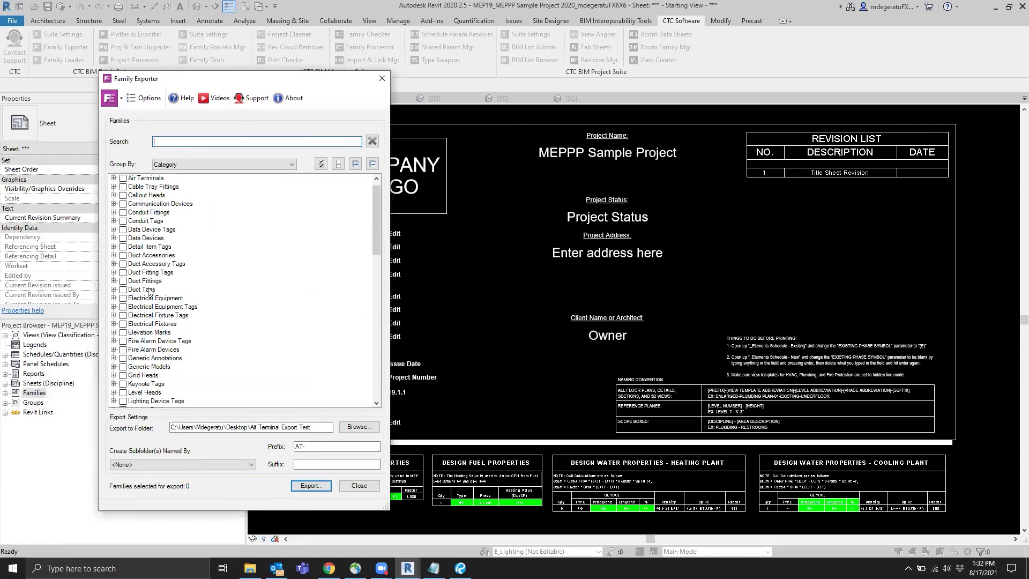
pyautogui.click(381, 79)
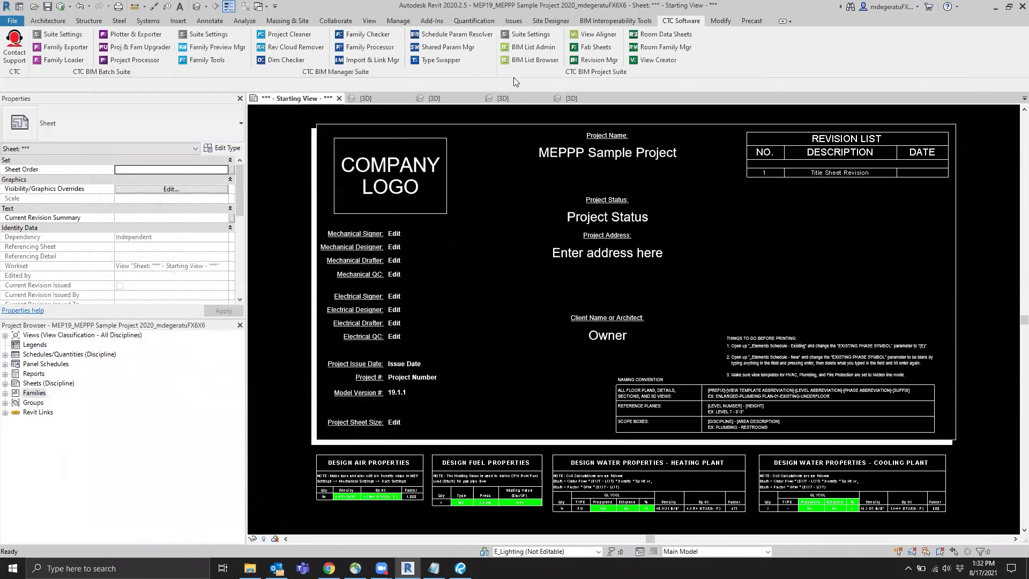